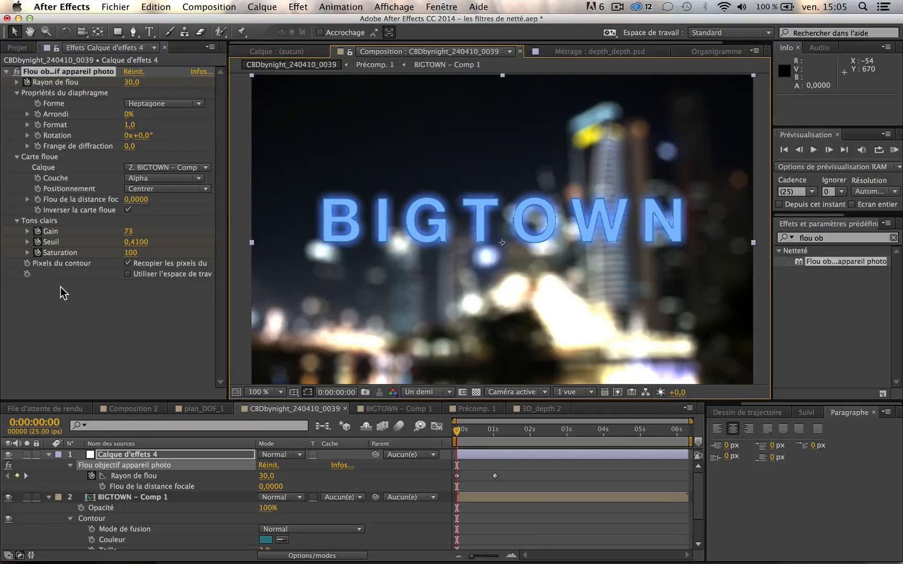
Step: Create a new composition named "flou objectif" with the default HDV/HDTV 720 25 settings
key(super+n)
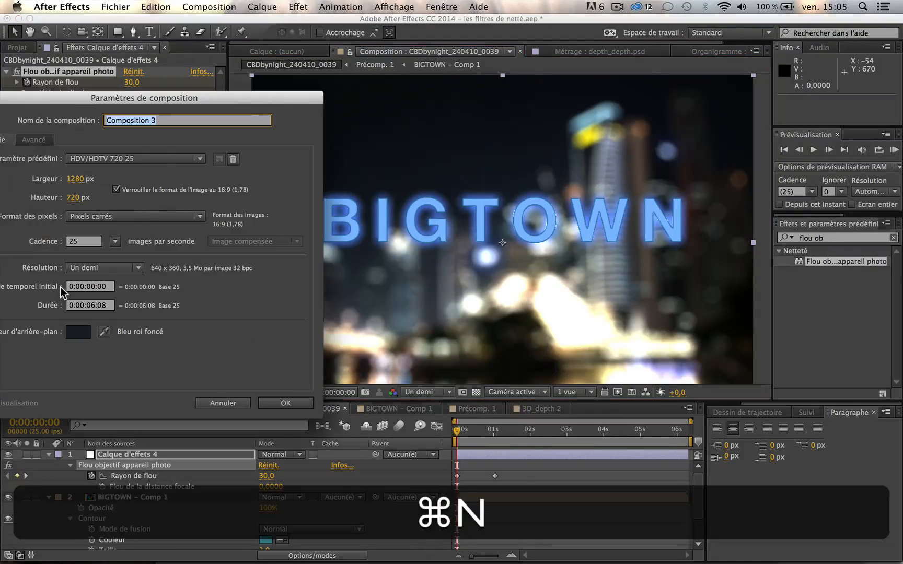
text(flou ob)
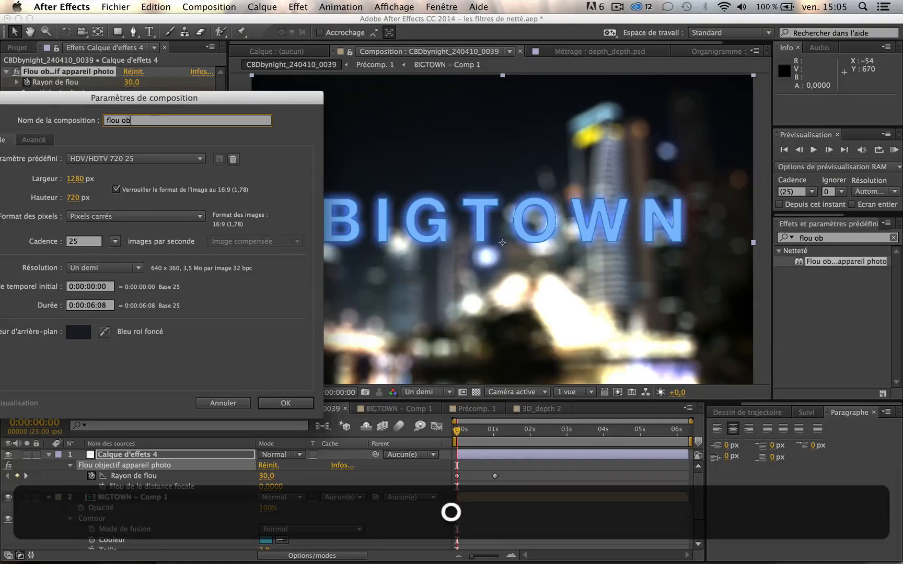
text(jecti)
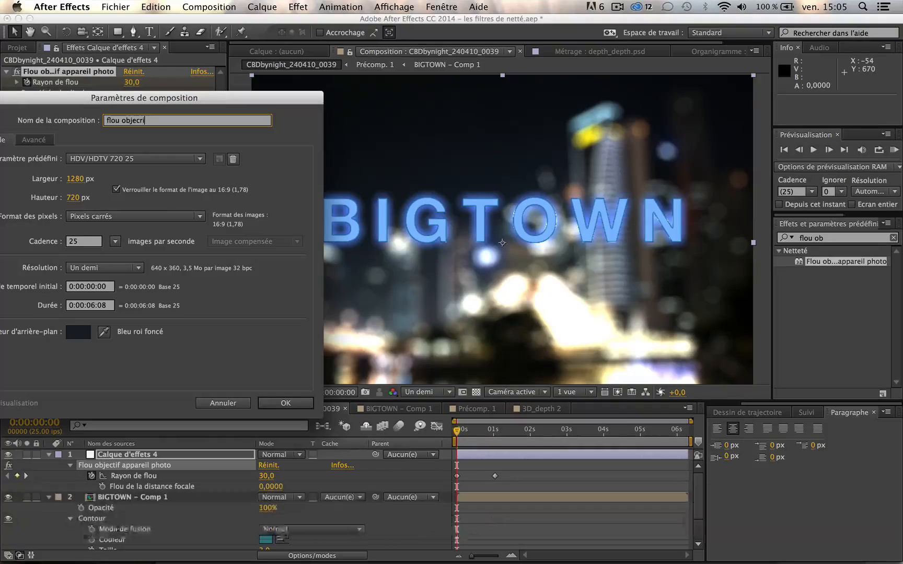
key(BackSpace)
key(BackSpace)
text(tif)
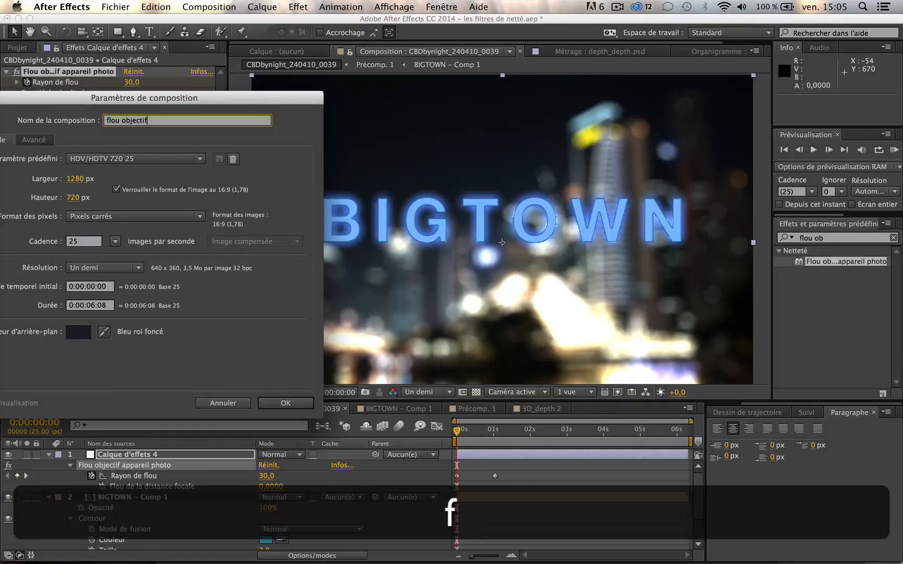
key(Return)
Step: Add CBDbynight_240410_0039.jpg from the project's images to the flou objectif composition as a layer
click(12, 46)
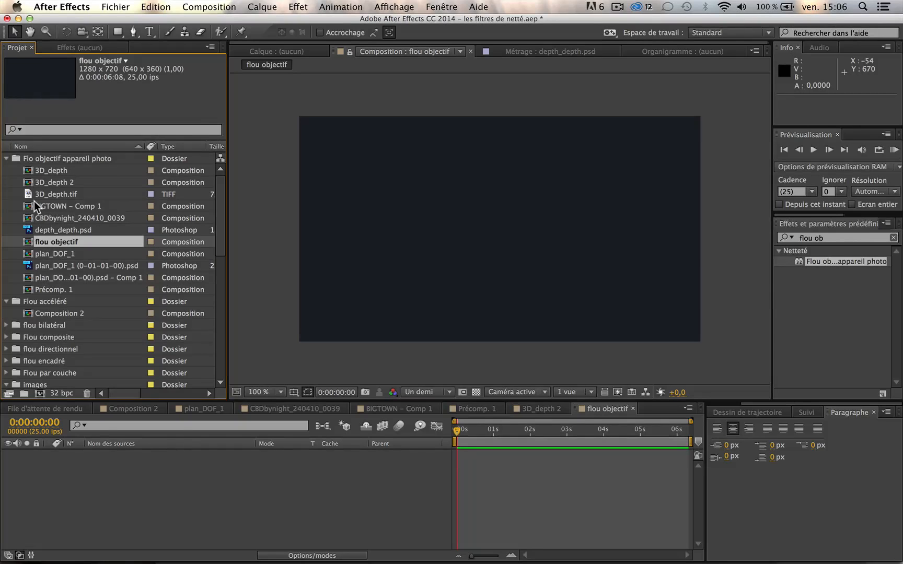
scroll(34, 230, down, 10)
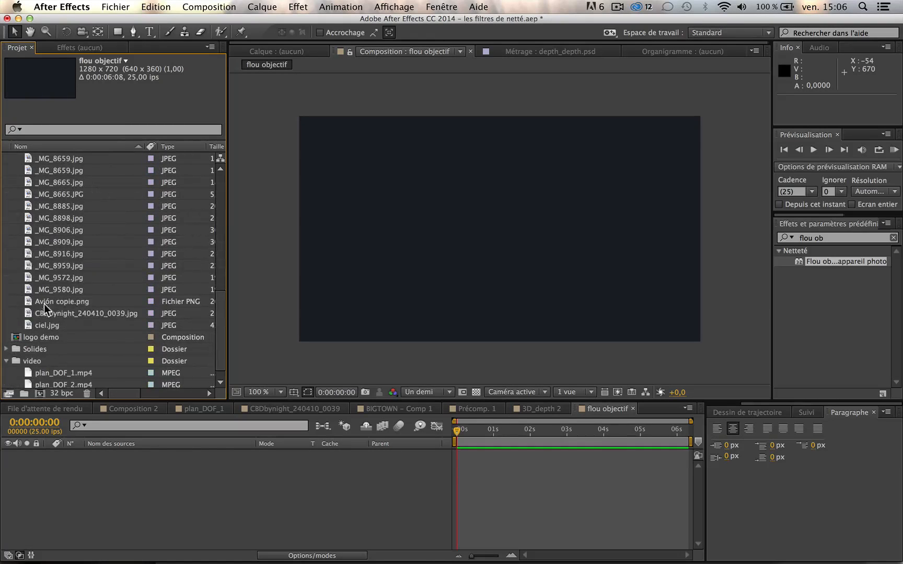
click(45, 312)
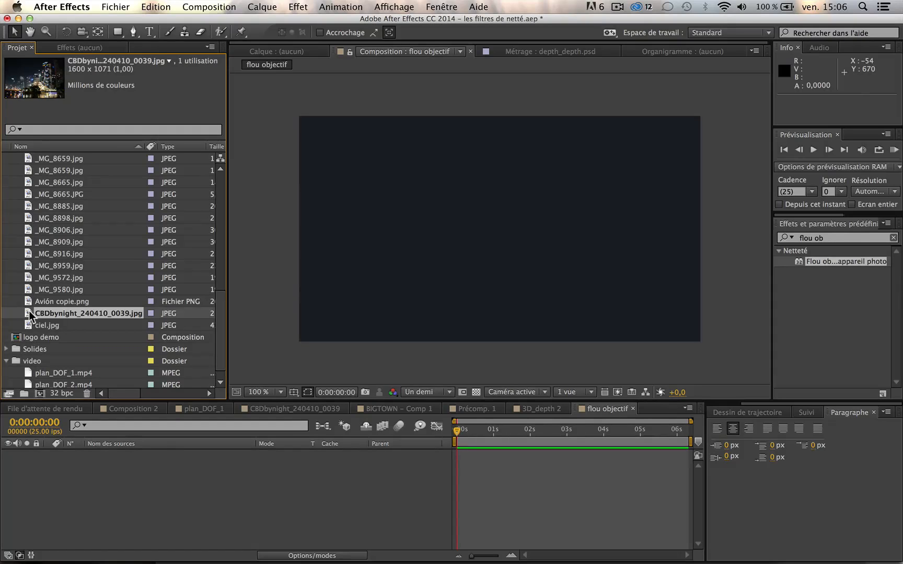
drag(30, 315, 109, 517)
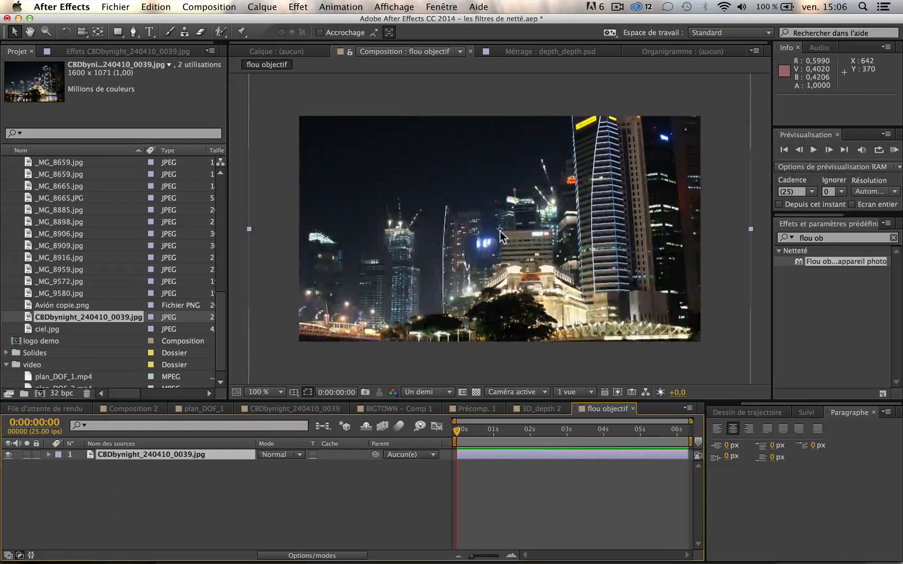
Step: Scale the night city photo layer to 80% and move it up to about position 634, 314
key(s)
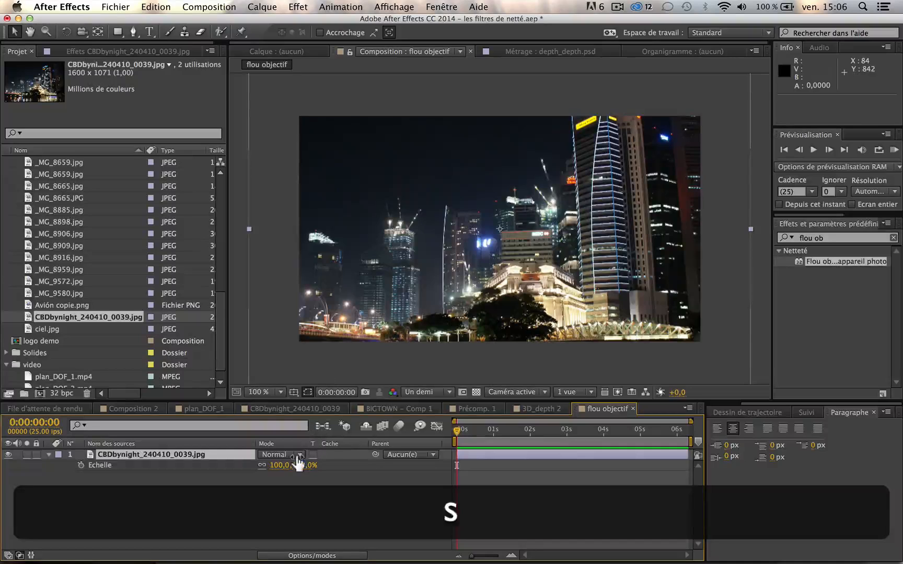
mouse_move(298, 465)
mouse_down()
mouse_move(283, 456)
mouse_move(295, 456)
mouse_up()
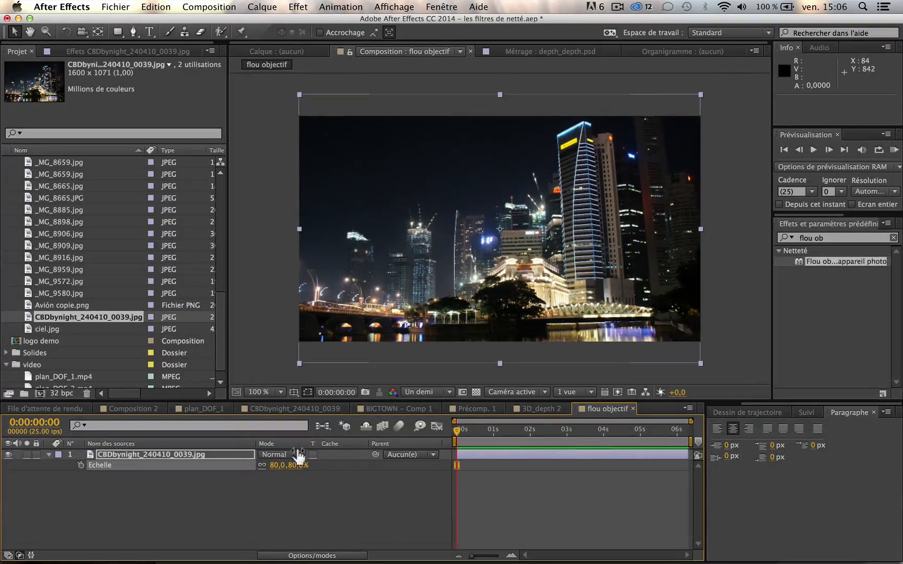
drag(562, 259, 557, 243)
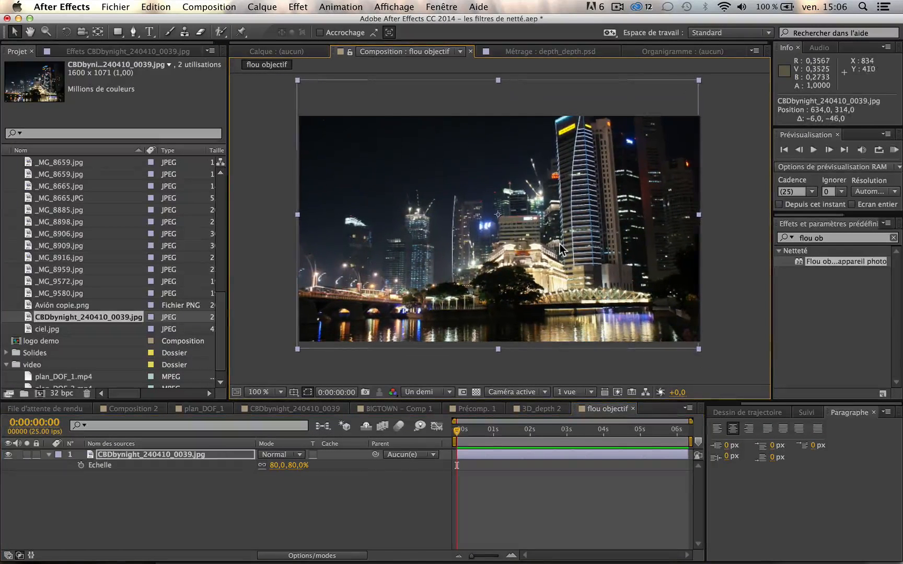
click(281, 304)
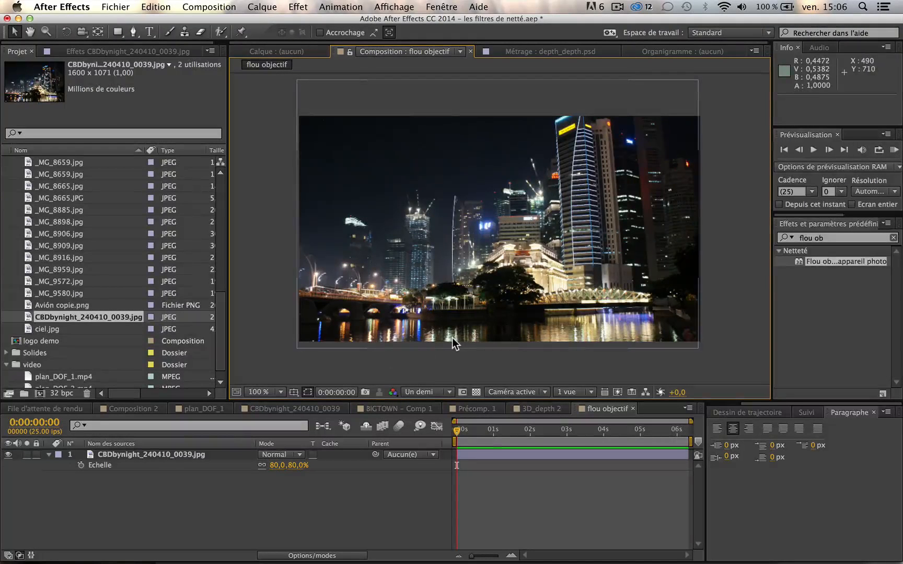
Step: Apply the Flou objectif appareil photo effect to the night city photo layer and set Rayon de flou to 0
click(838, 262)
drag(836, 261, 157, 453)
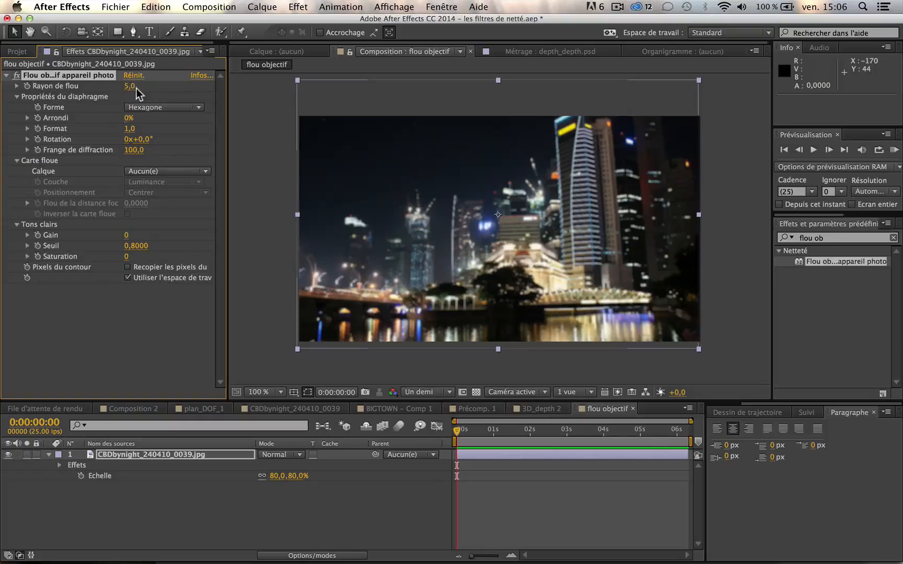
mouse_move(128, 87)
mouse_down()
mouse_move(158, 80)
mouse_move(120, 86)
mouse_up()
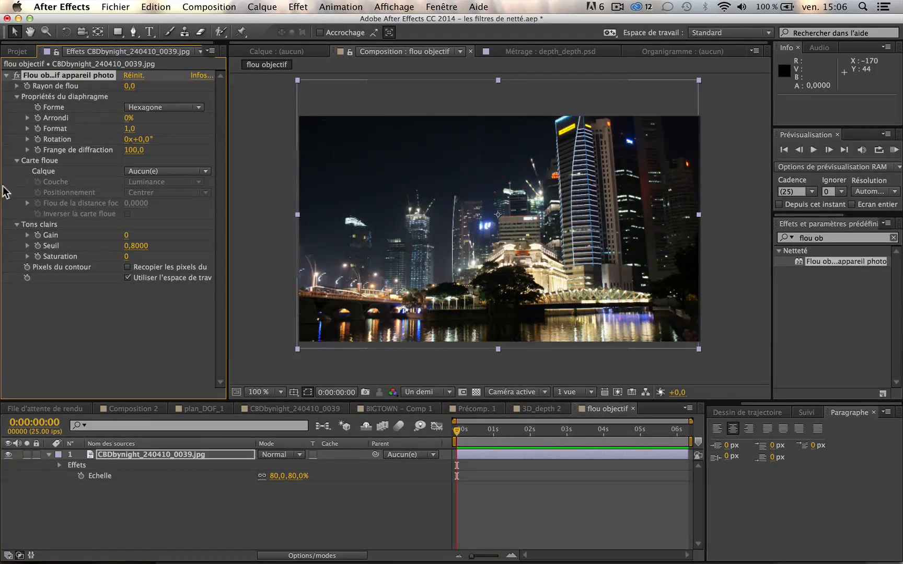
Step: Collapse the effect's Carte floue and Tons clairs groups, keeping only Propriétés du diaphragme expanded
click(17, 161)
click(17, 96)
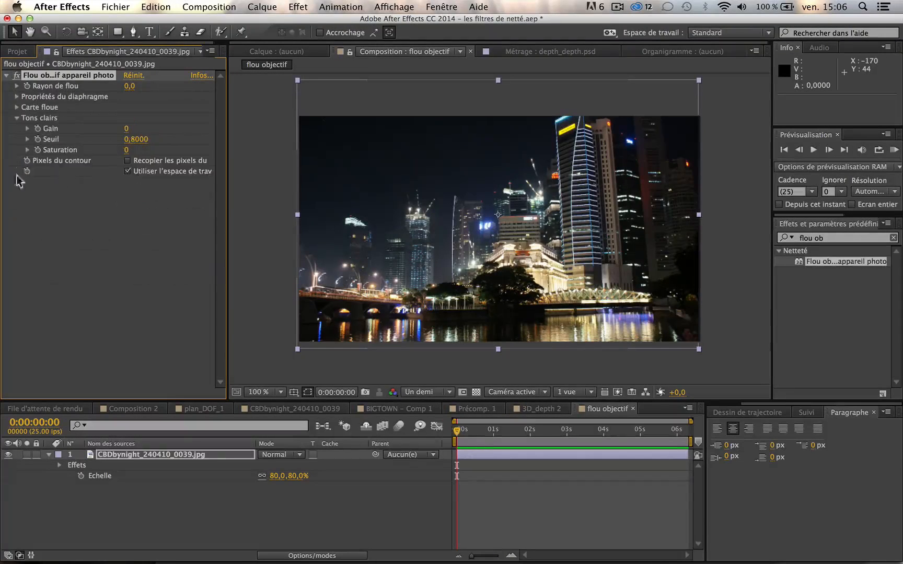
click(16, 118)
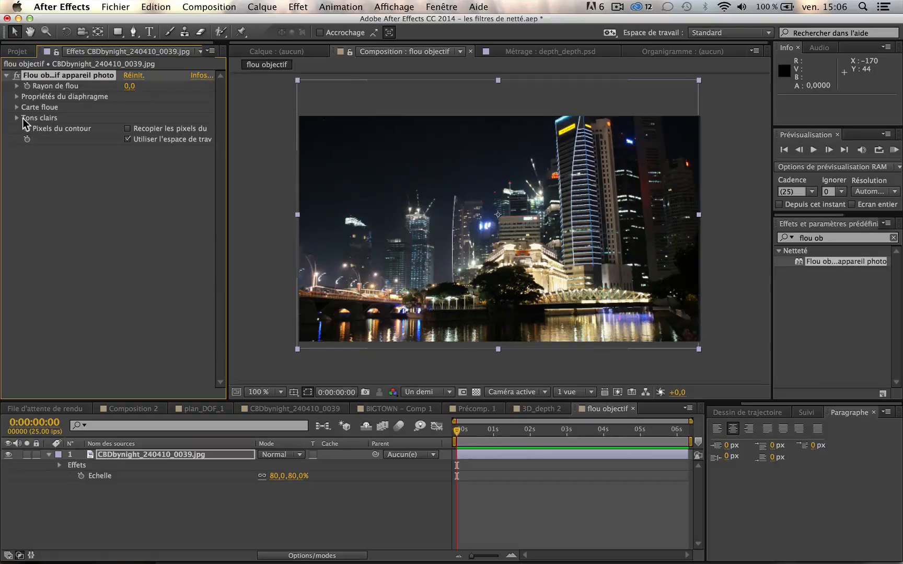
click(17, 96)
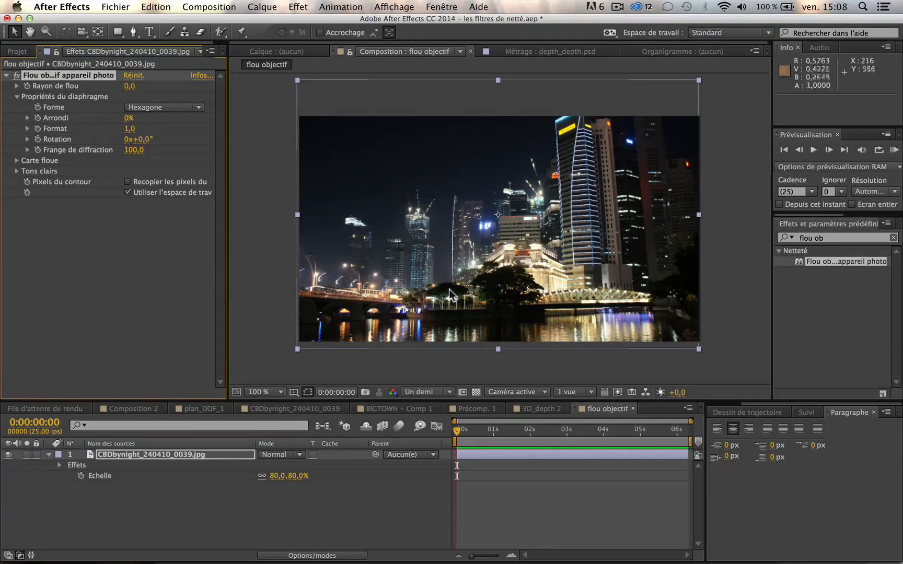
Step: Set Rayon de flou to 61 and examine the shape of the blurred lights near the tower up close
drag(141, 85, 164, 85)
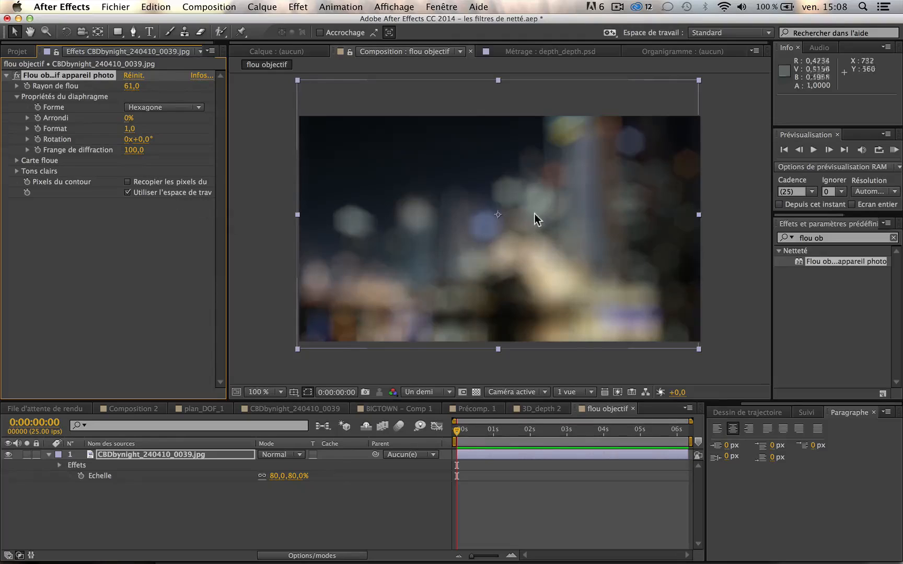
key(period)
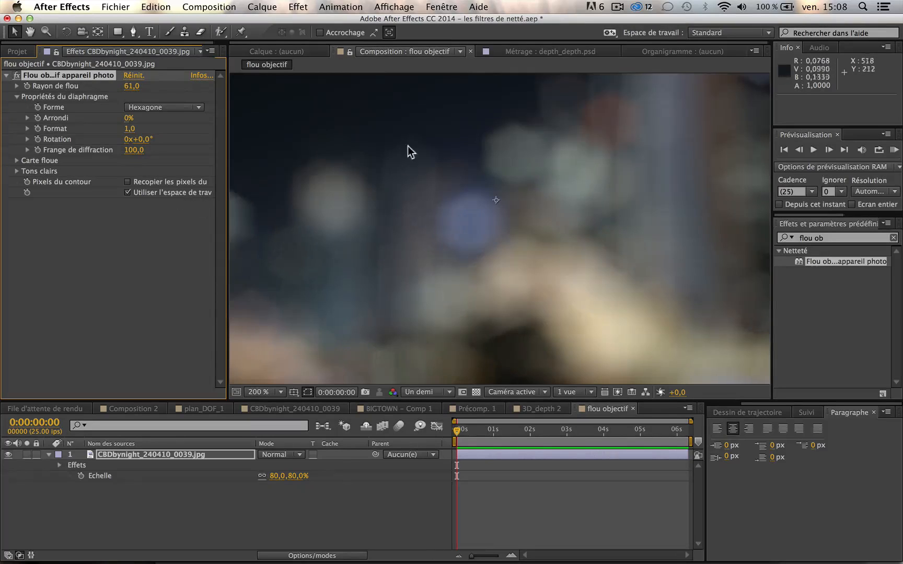
key(comma)
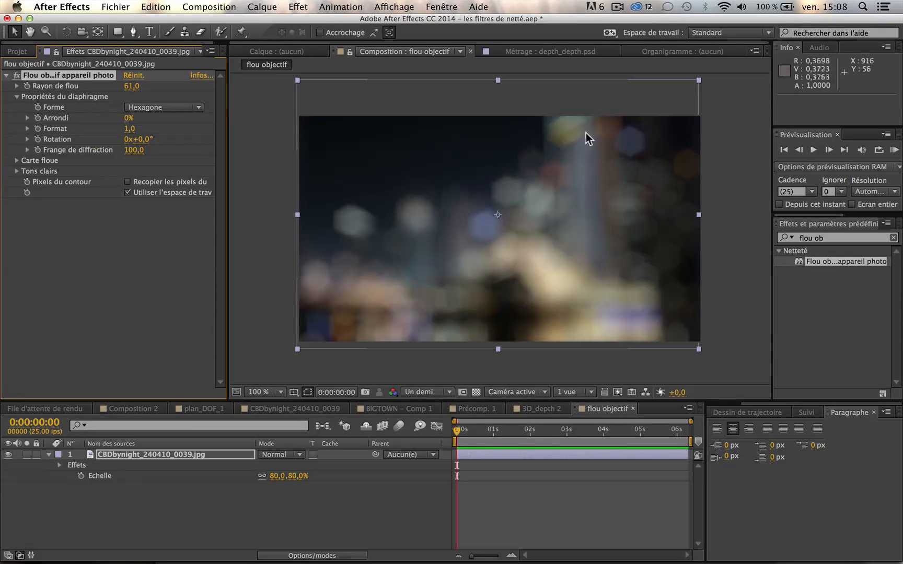
key(period)
key(space)
drag(494, 207, 335, 289)
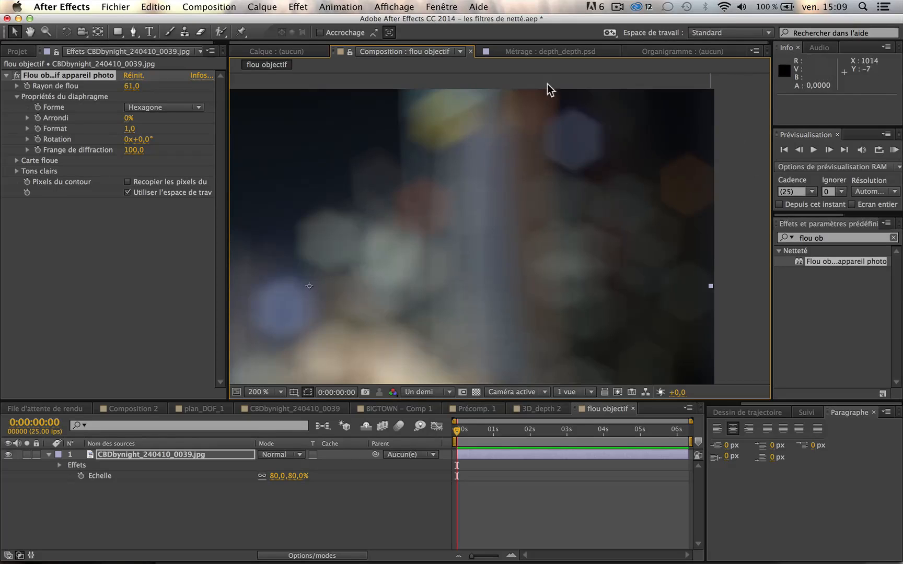
click(33, 102)
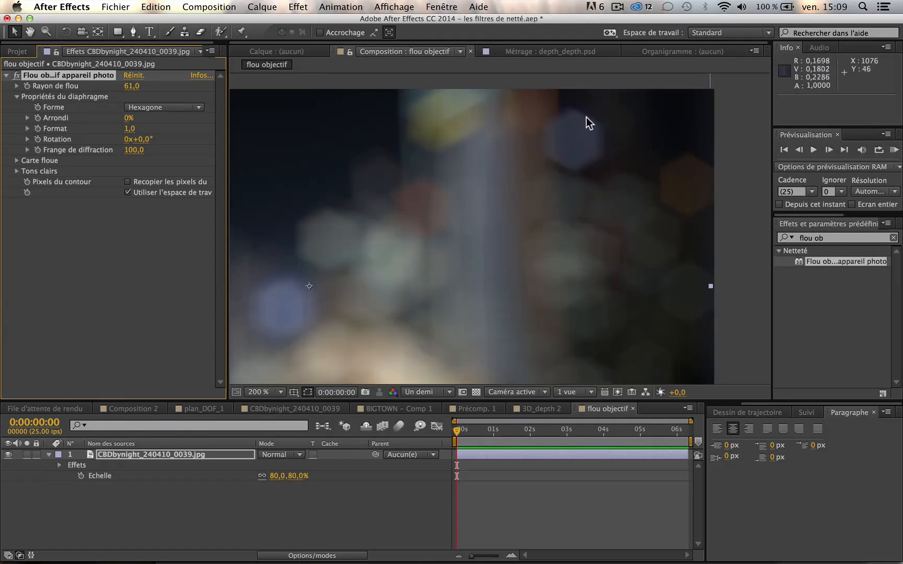
Step: Try the Triangle diaphragm shape and view its effect on the whole image
click(168, 108)
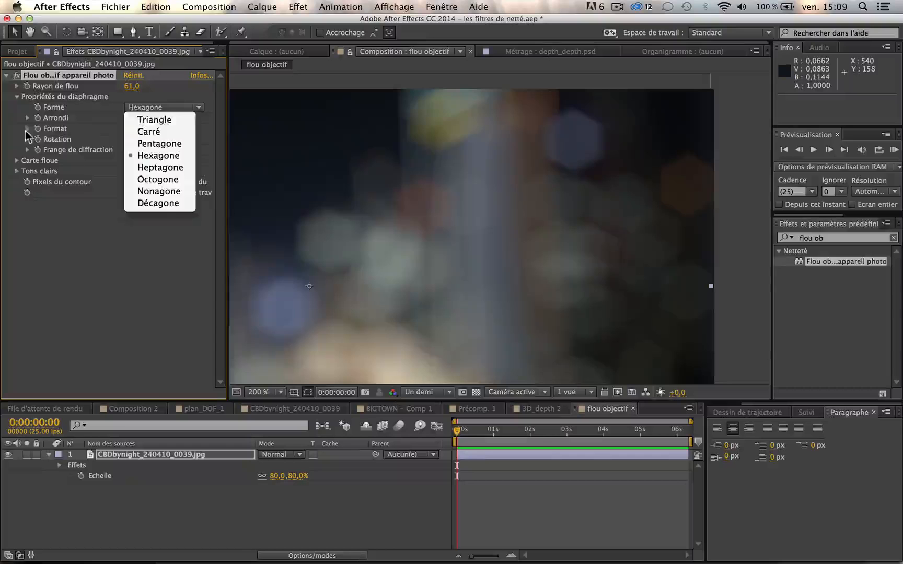
click(157, 119)
scroll(379, 262, down, 1)
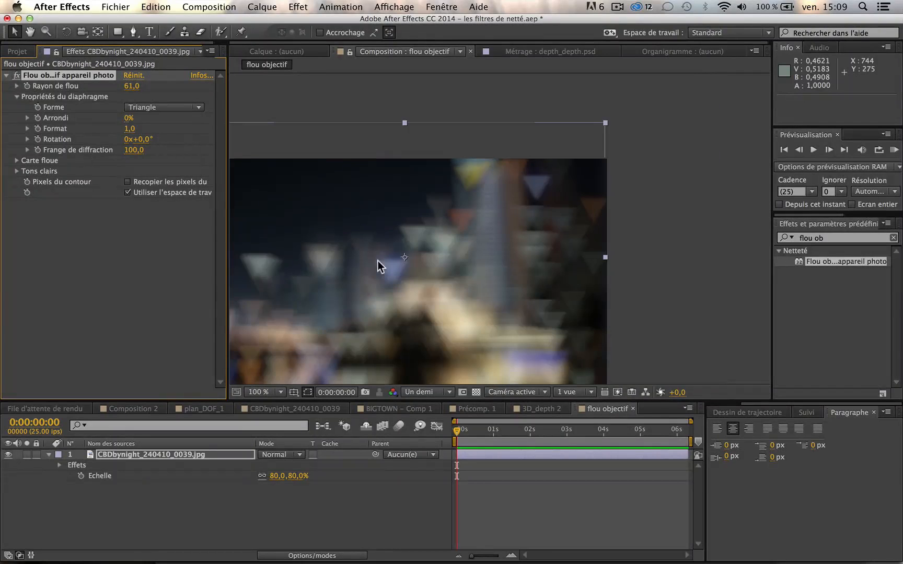
key(space)
drag(380, 292, 477, 249)
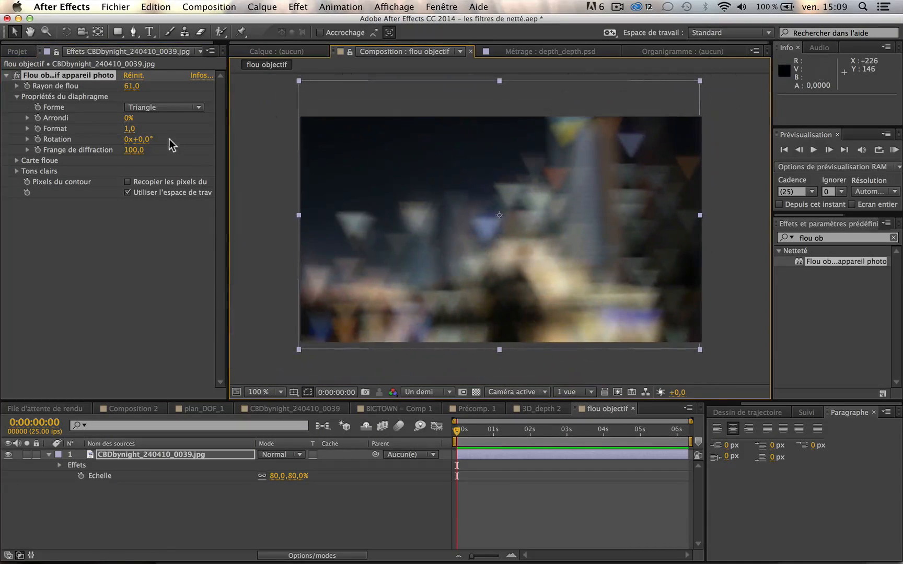
Step: Try the Carré, Pentagone and Octogone diaphragm shapes one after another
click(168, 109)
click(143, 129)
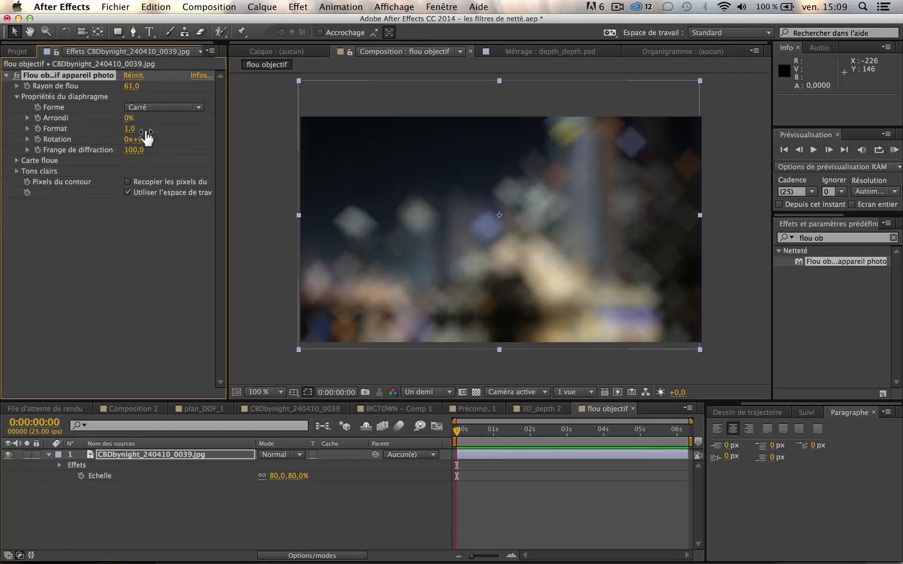
click(163, 108)
click(144, 143)
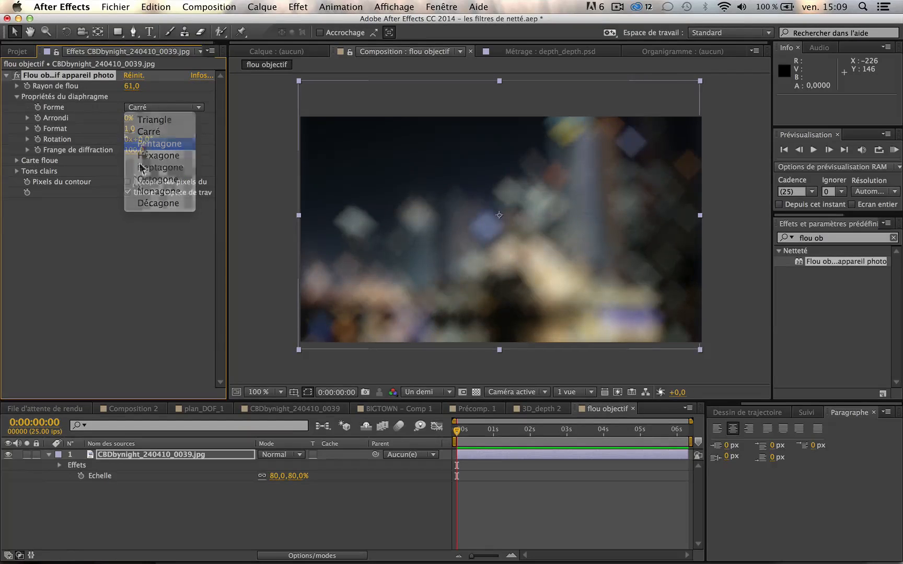
click(159, 107)
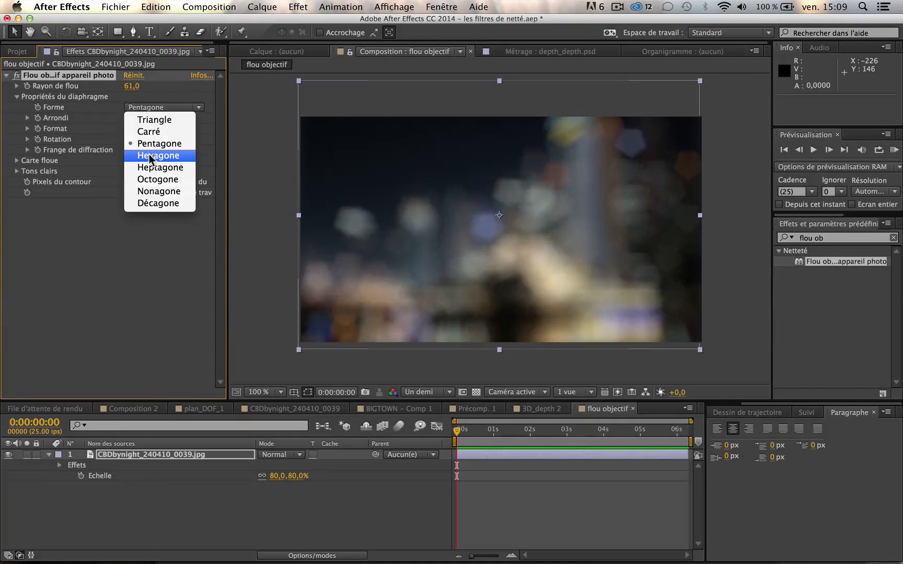
click(154, 180)
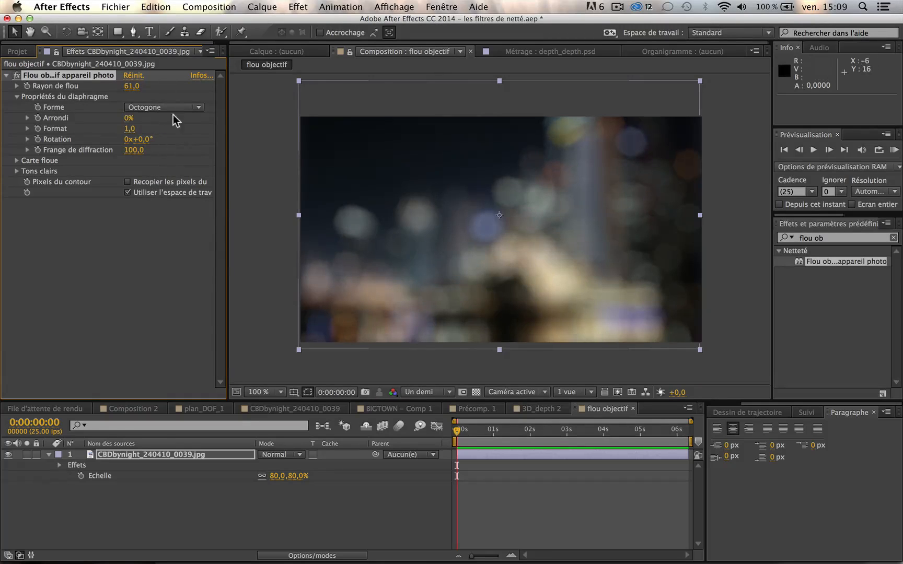
Step: Switch the diaphragm shape to Carré, try Arrondi at 100% and reduce it to 42%
click(148, 108)
click(149, 131)
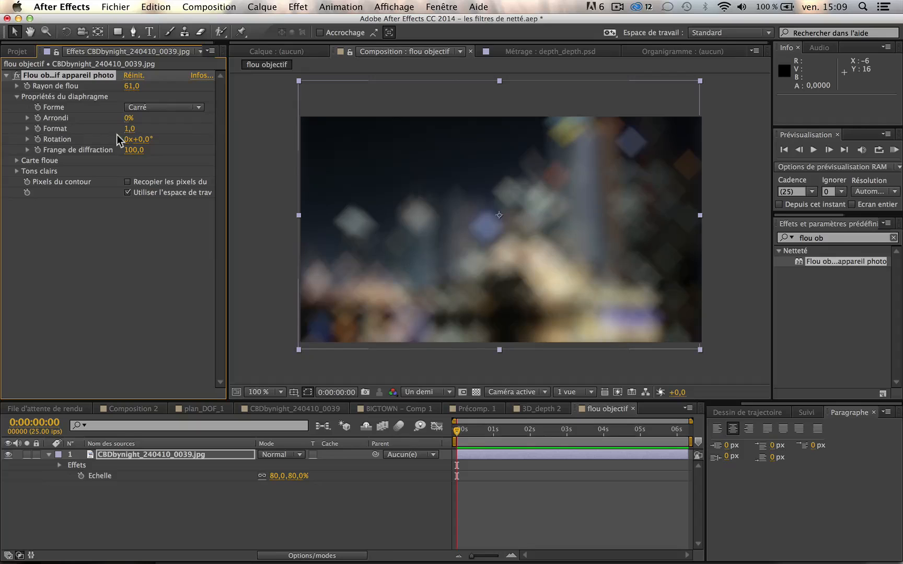
drag(128, 117, 157, 114)
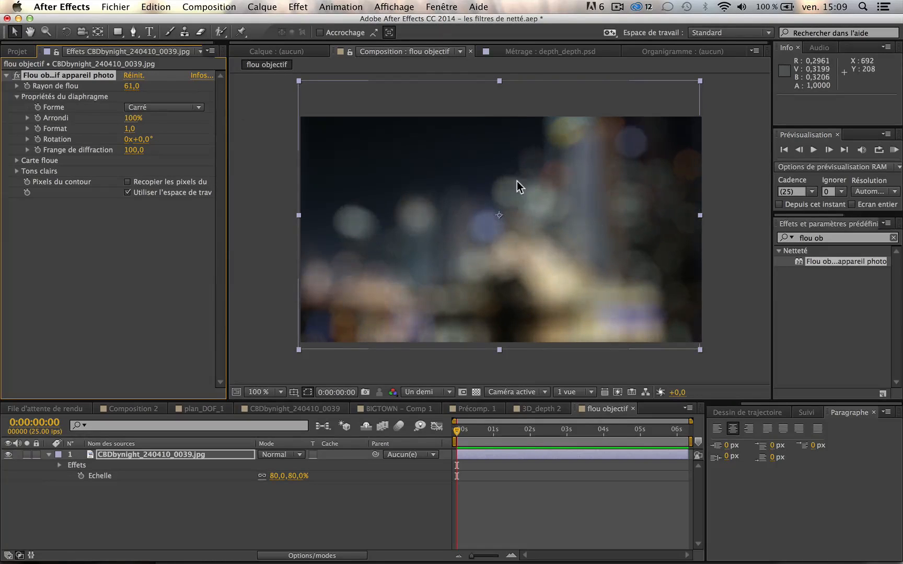
drag(132, 117, 97, 112)
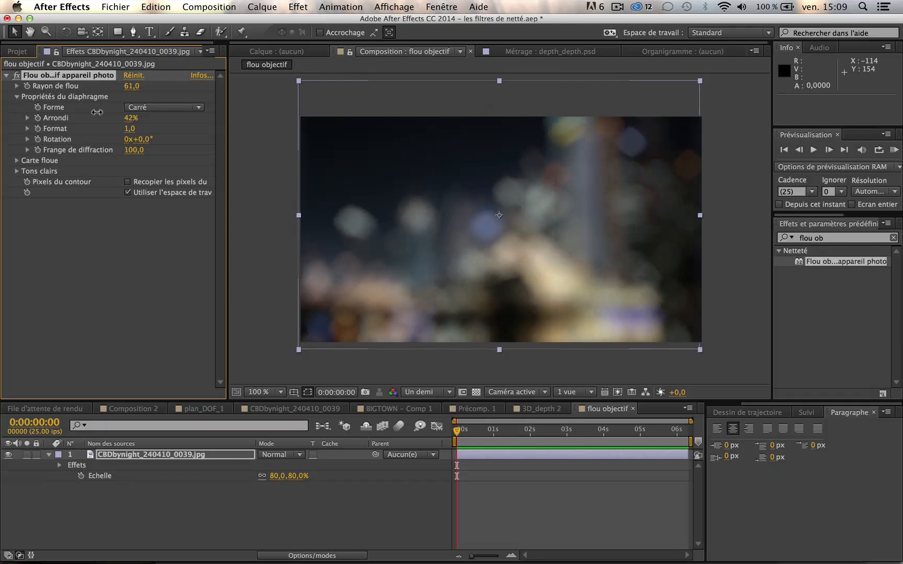
Step: Set the diaphragm shape to Hexagone and raise its Format to 2,1
click(175, 108)
click(173, 120)
click(148, 107)
click(155, 157)
drag(129, 129, 193, 122)
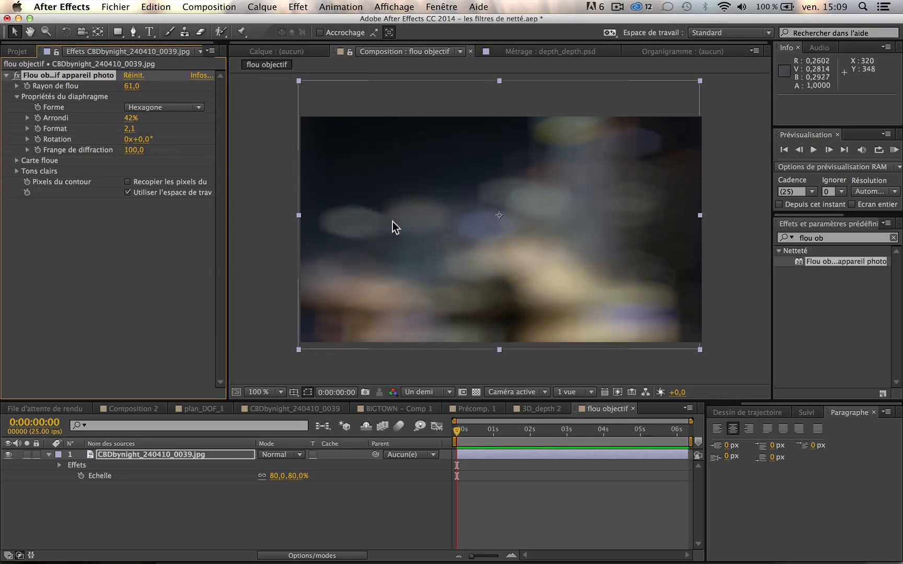
Step: Try a diaphragm Format of 0 and undo that change
click(129, 129)
text(0)
key(Return)
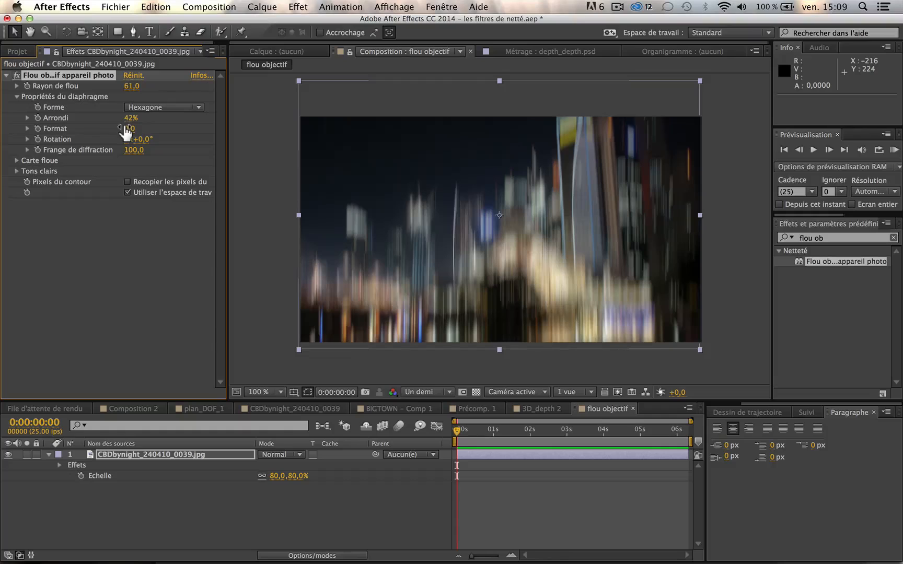
key(super+z)
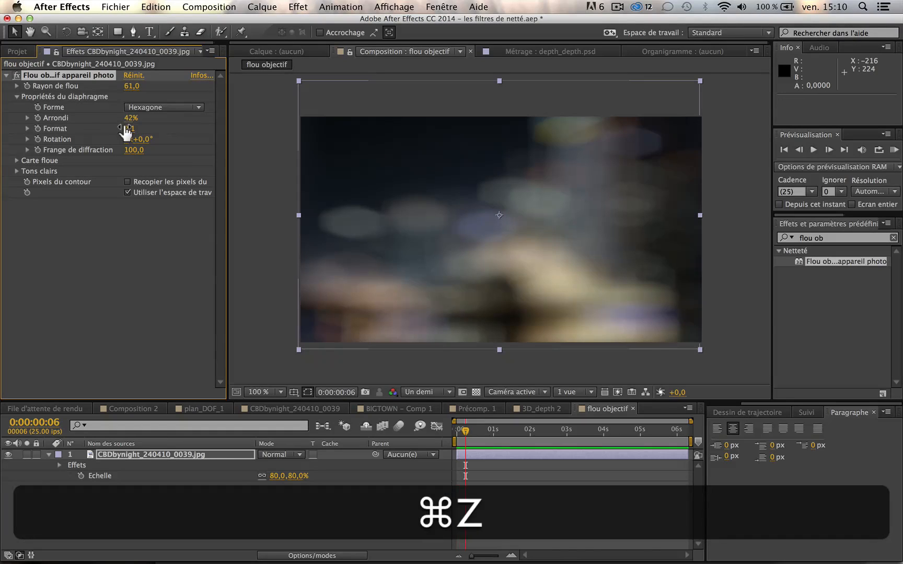
Step: Undo the last diaphragm Format change and switch to a Triangle shape with Arrondi at 0%
key(super+z)
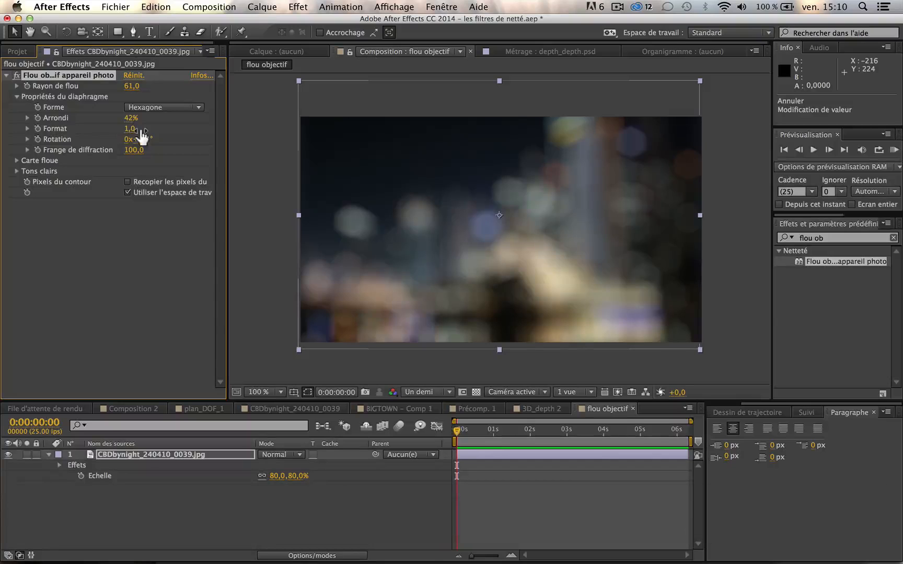
click(145, 109)
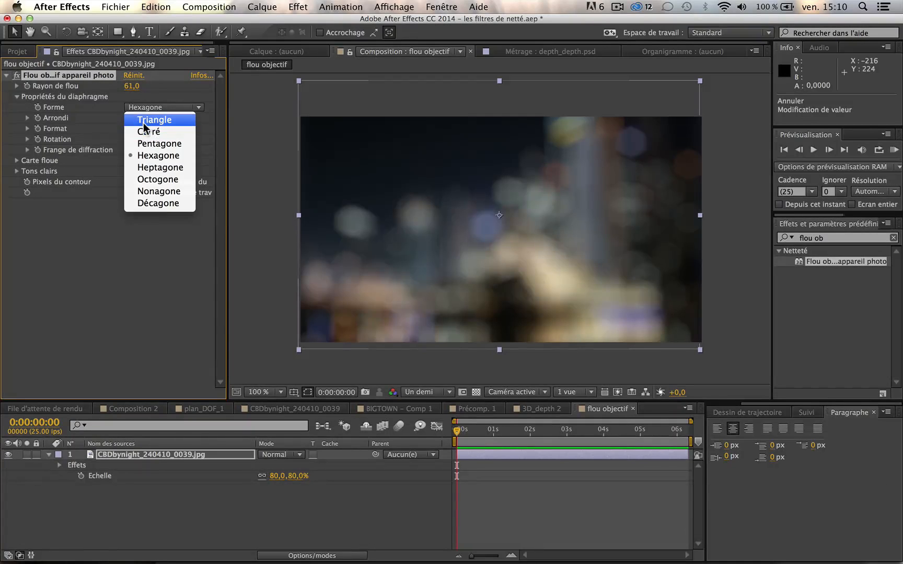
click(148, 119)
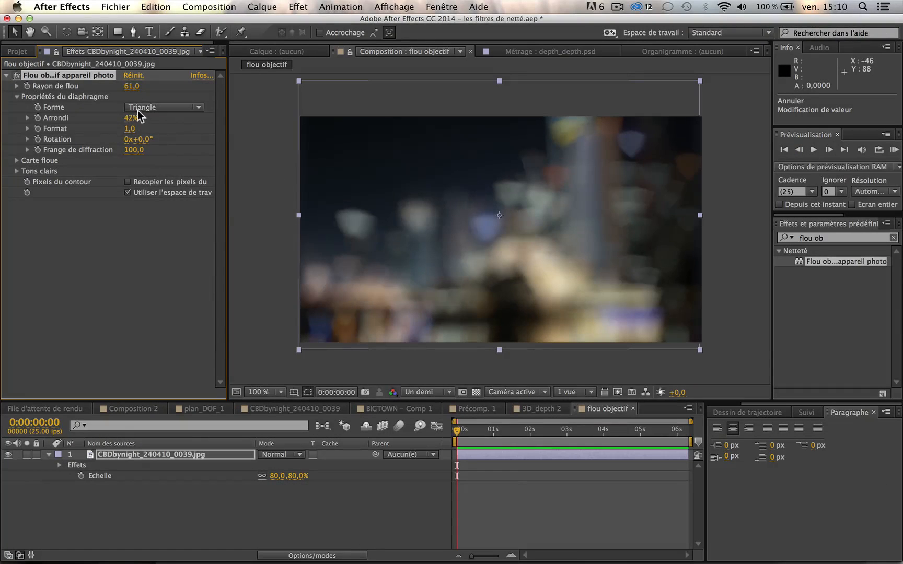
drag(137, 118, 1, 110)
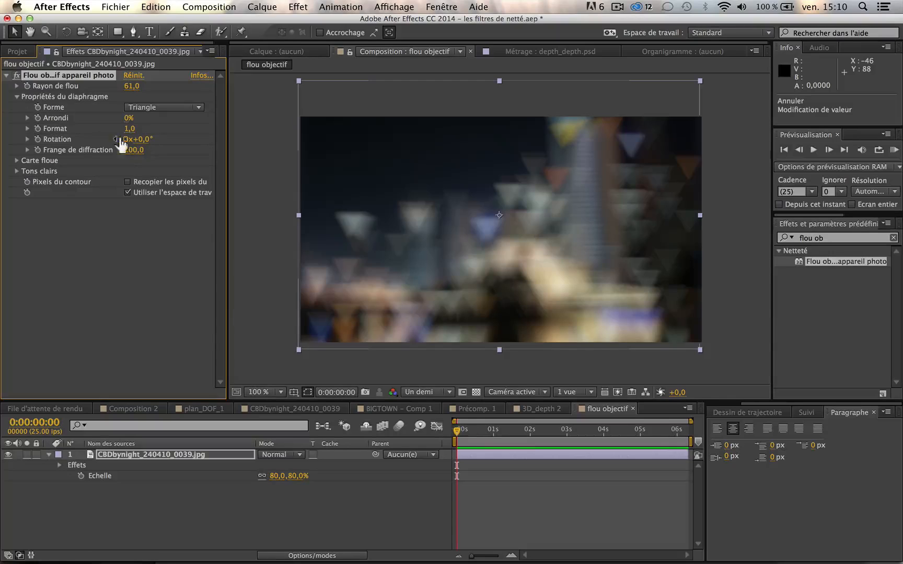
Step: Try rotating the triangular diaphragm and undo the rotation
drag(147, 139, 201, 149)
key(super+z)
Step: Try Frange de diffraction values of 500, 250 and 350 one after another
click(132, 150)
text(500)
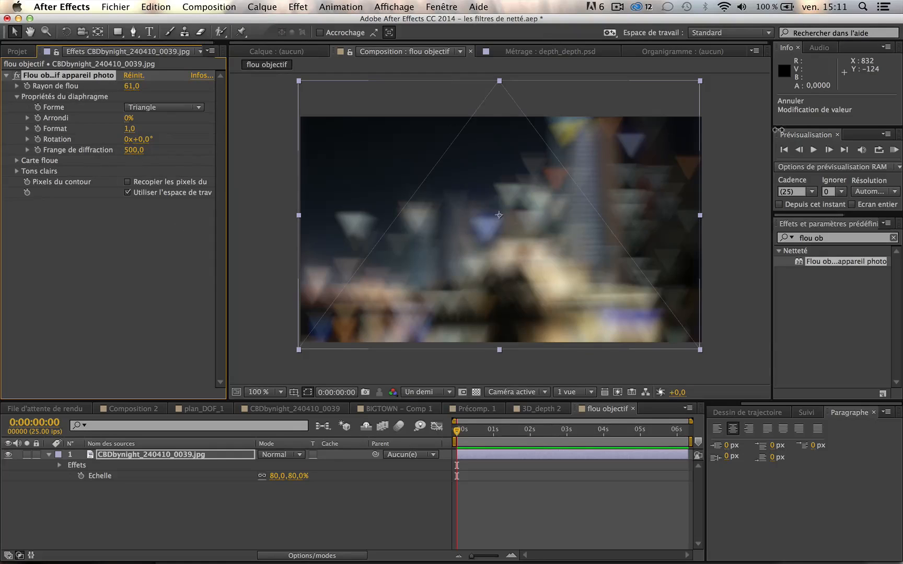
key(Return)
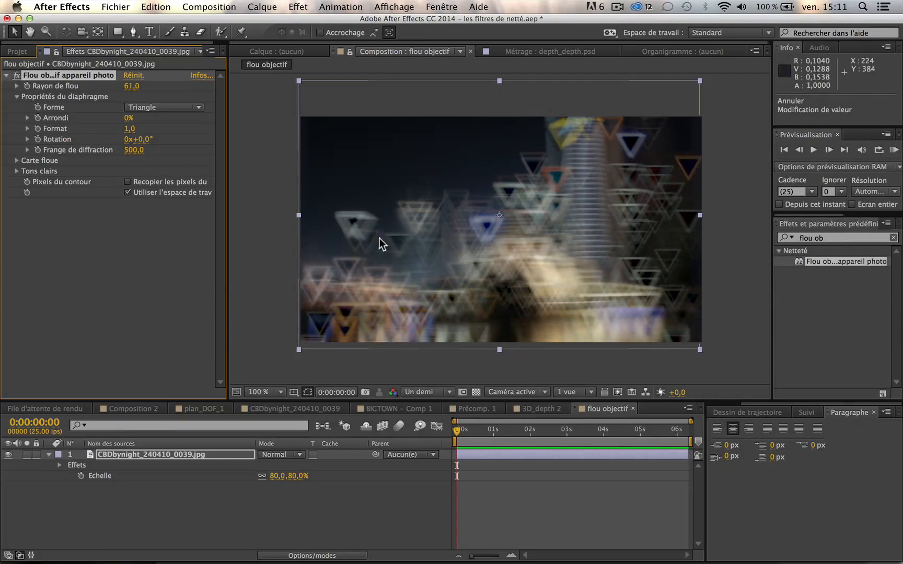
click(140, 149)
text(250)
key(Return)
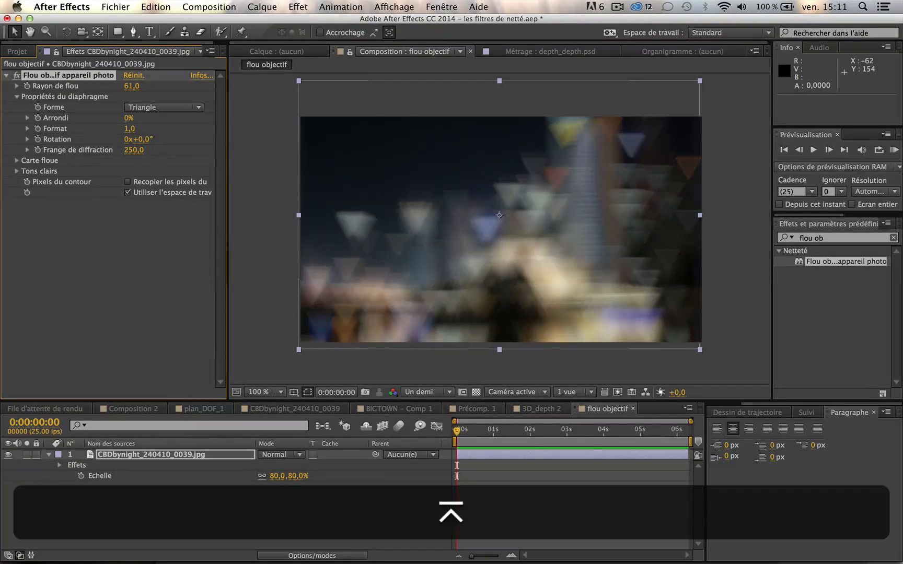
click(137, 150)
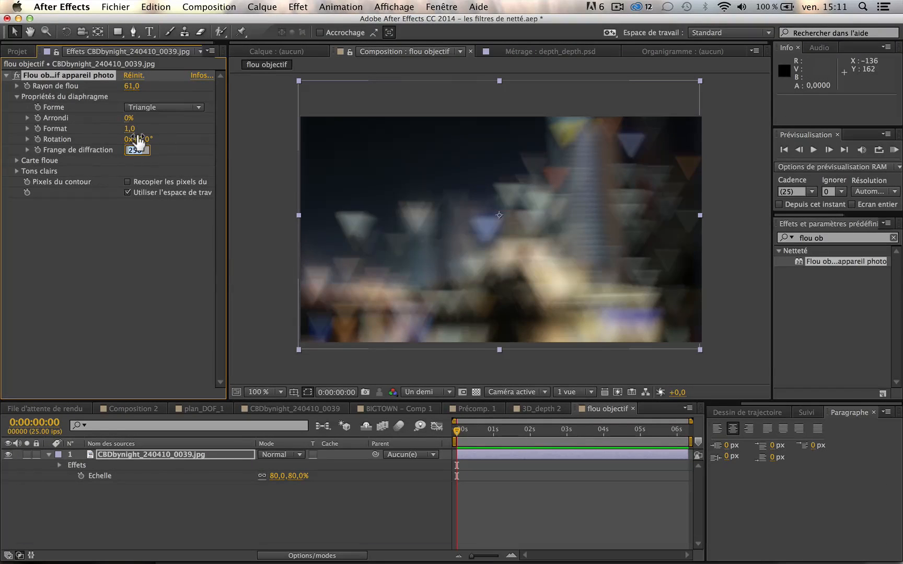
text(350)
key(Return)
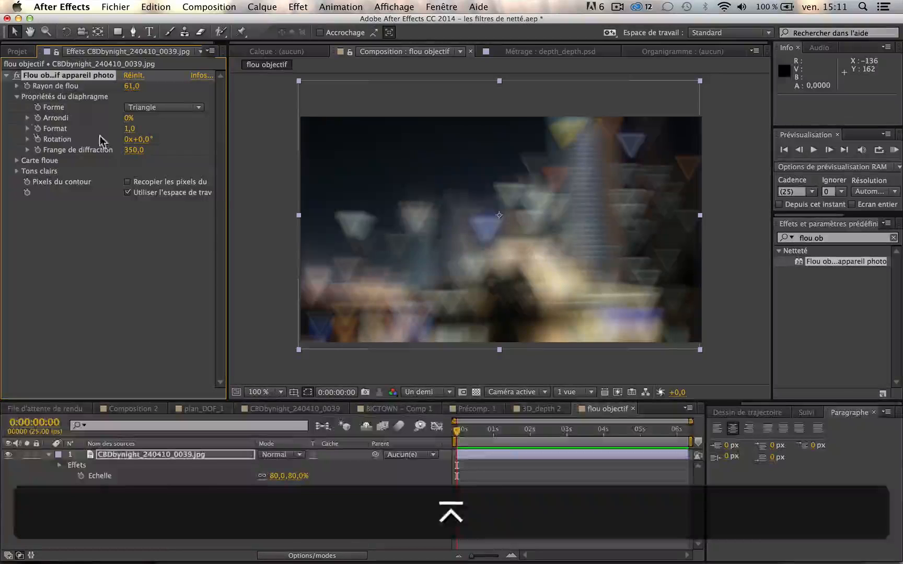
Step: Examine the blurred triangles up close and set Frange de diffraction to 100
key(period)
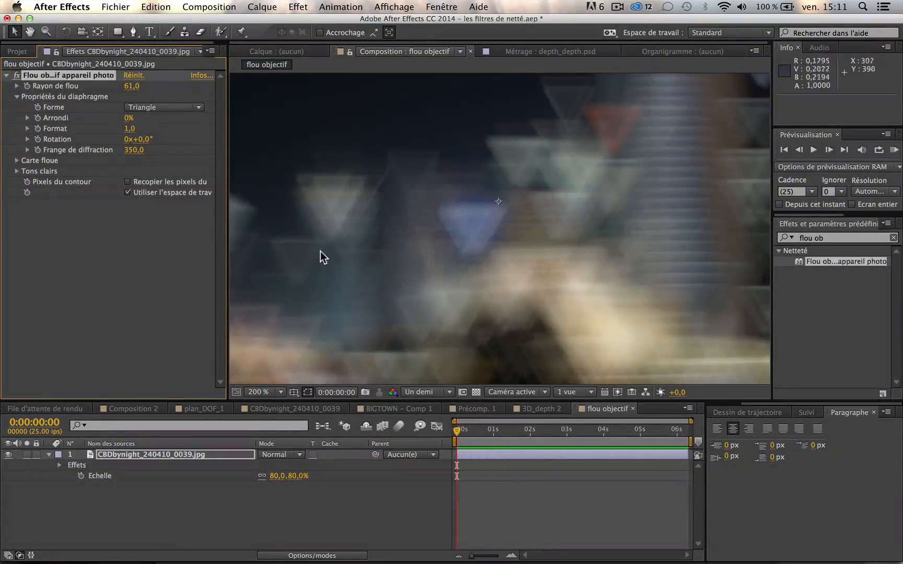
click(137, 150)
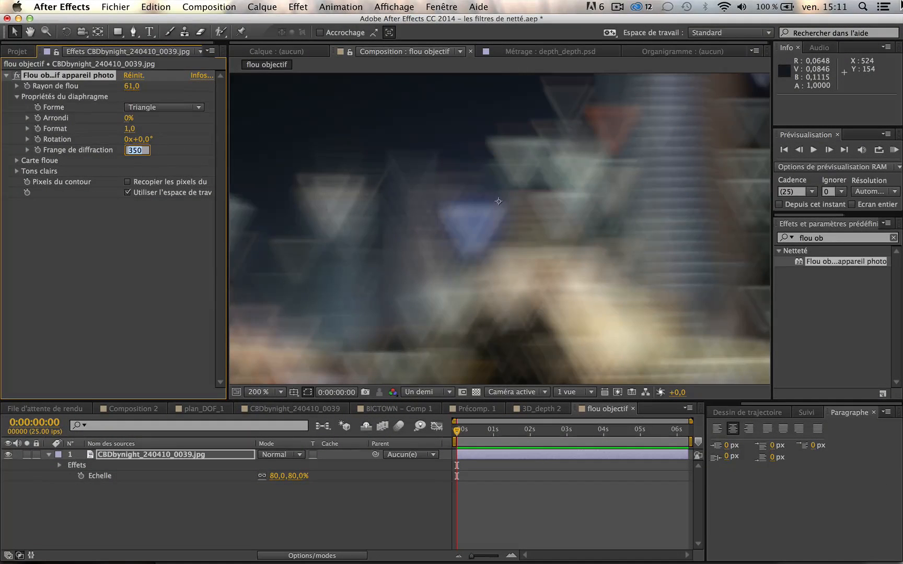
text(100)
key(Return)
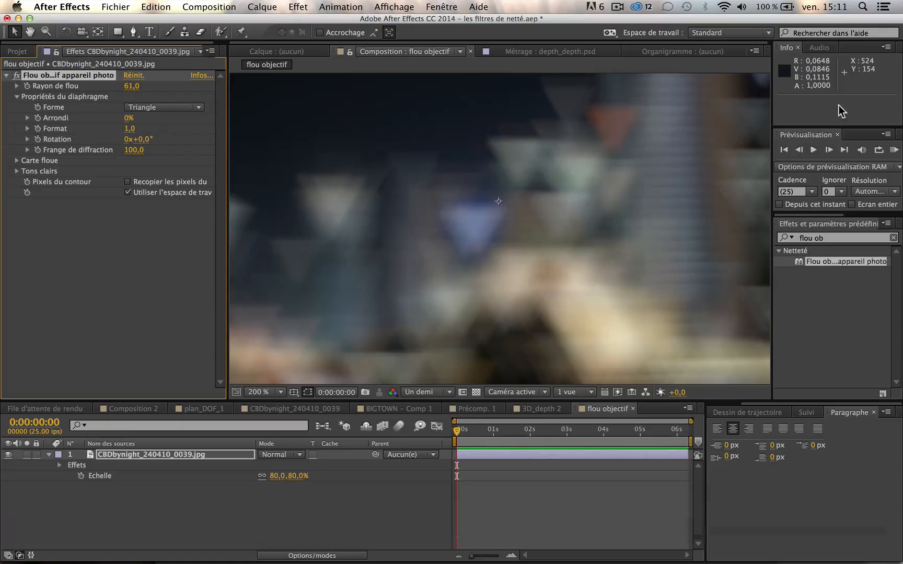
Step: Compare the result of Frange de diffraction at 500 and return the value to 100
click(134, 150)
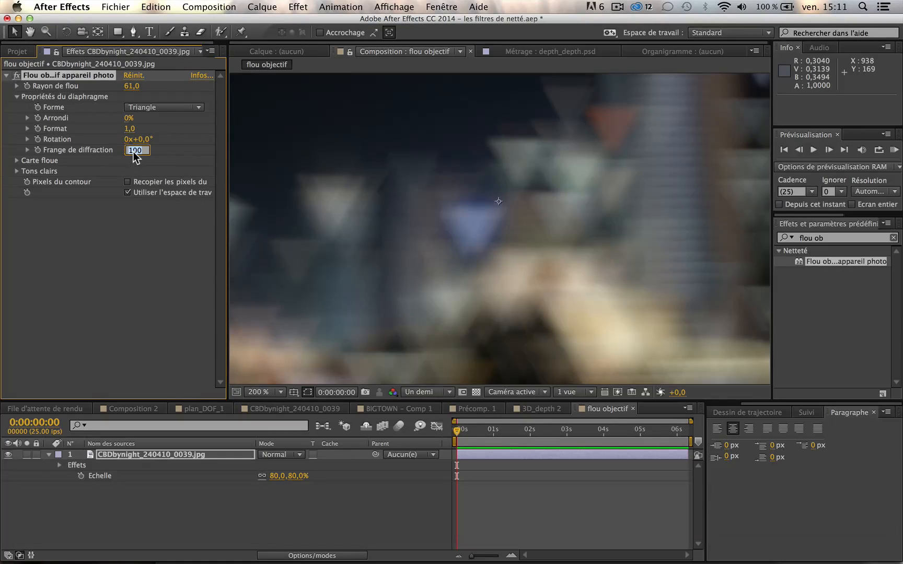
text(500)
key(Return)
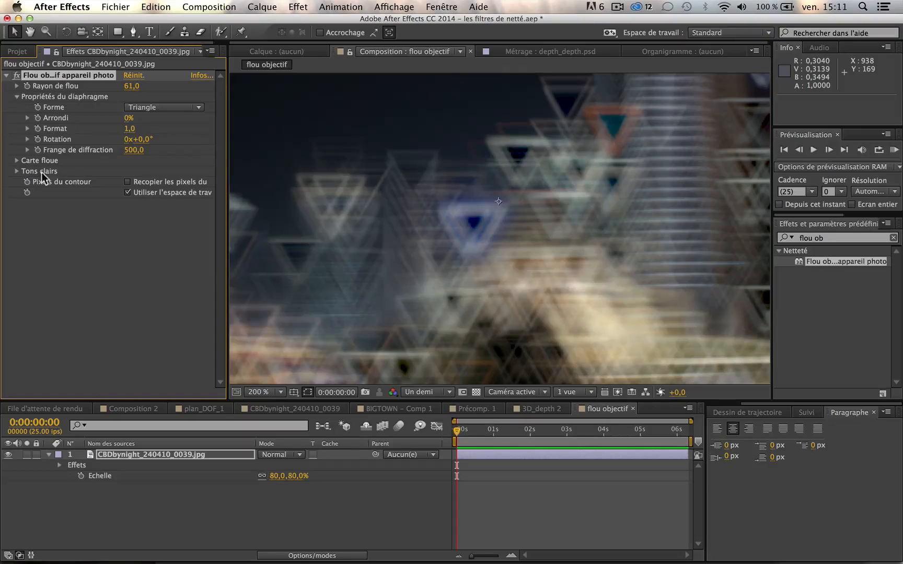
click(127, 151)
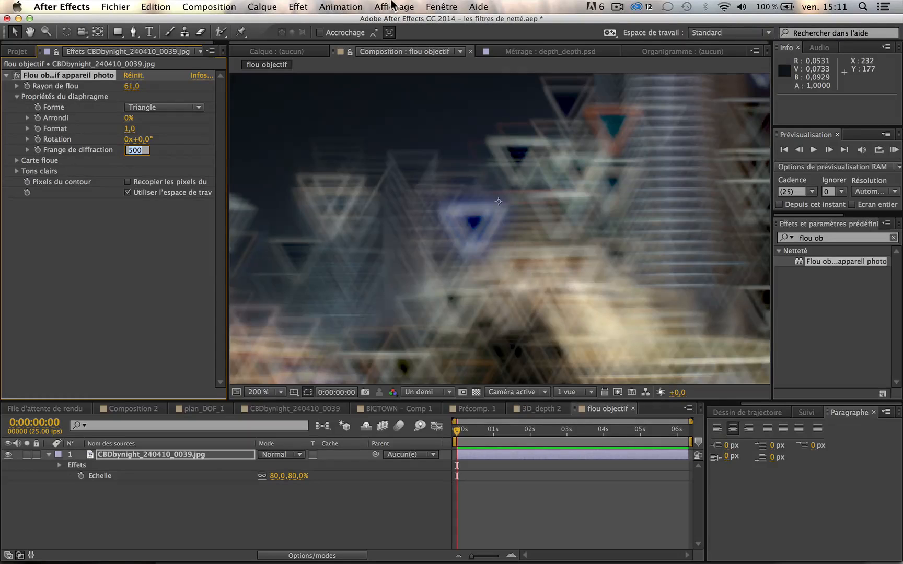
text(100)
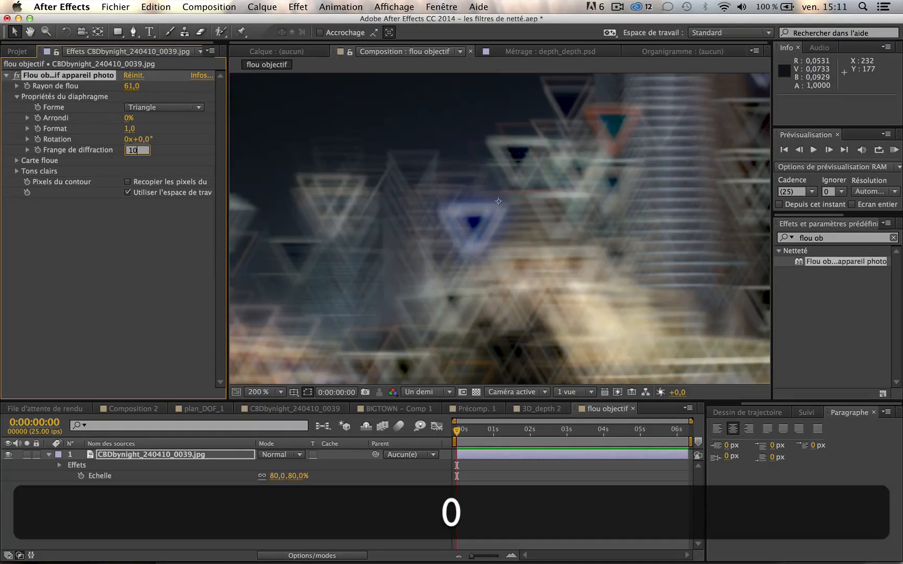
key(Return)
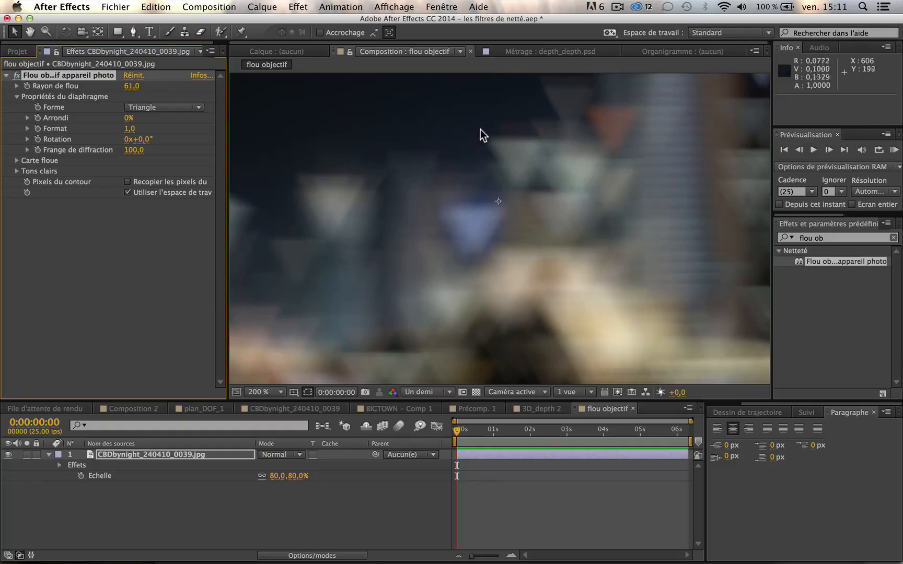
Step: Try the Pentagone diaphragm shape on the full image and change the shape to Octogone
scroll(480, 129, down, 2)
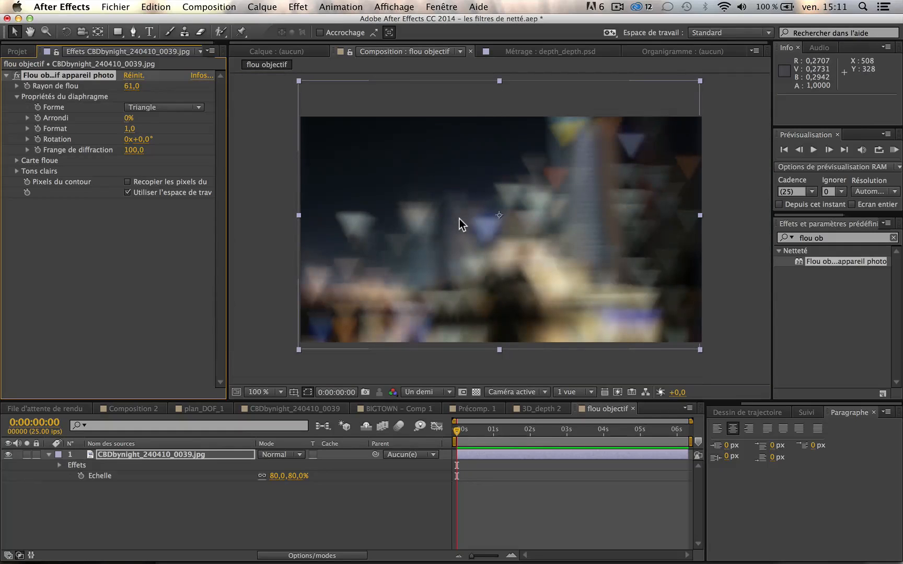
key(space)
drag(459, 218, 439, 216)
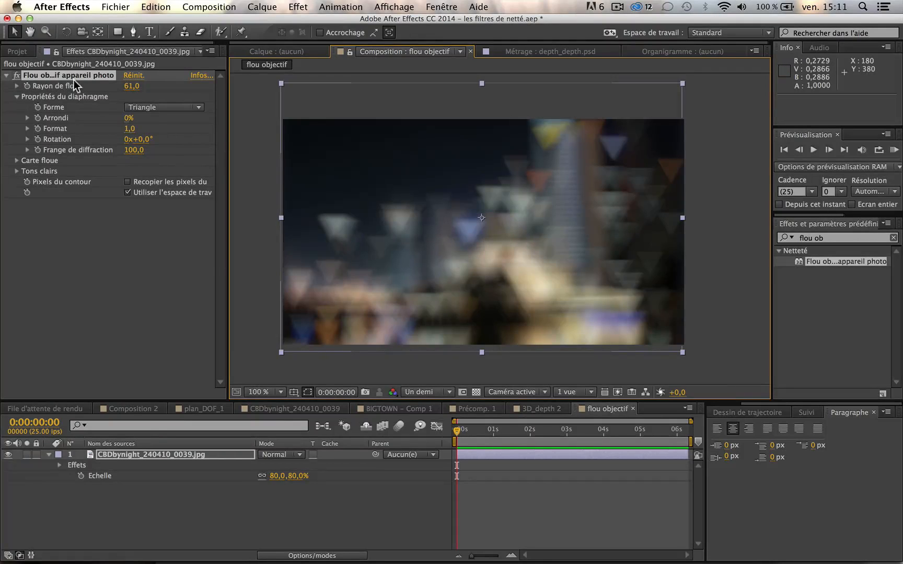
click(155, 108)
click(148, 145)
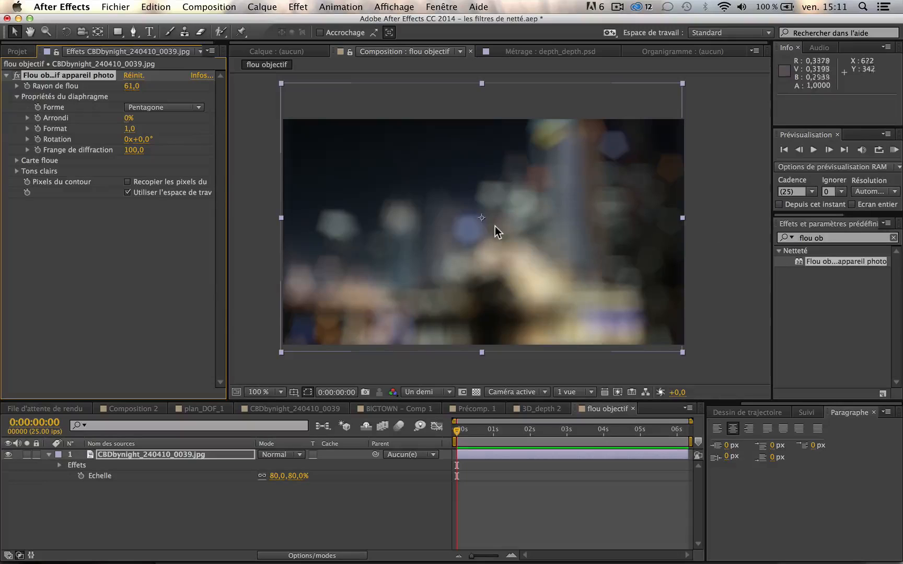
click(158, 108)
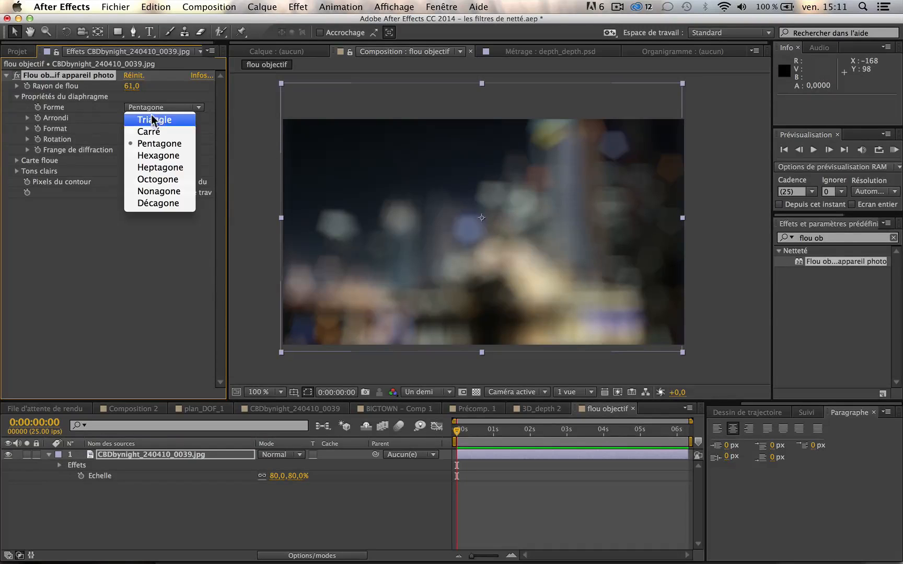
click(160, 180)
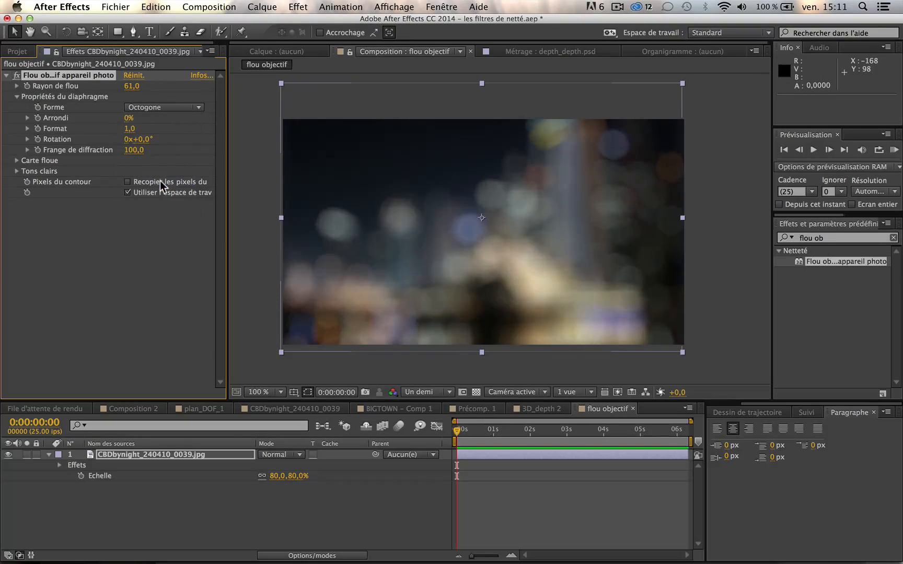
Step: Look through the Carte floue settings and expand the Tons clairs settings
click(17, 96)
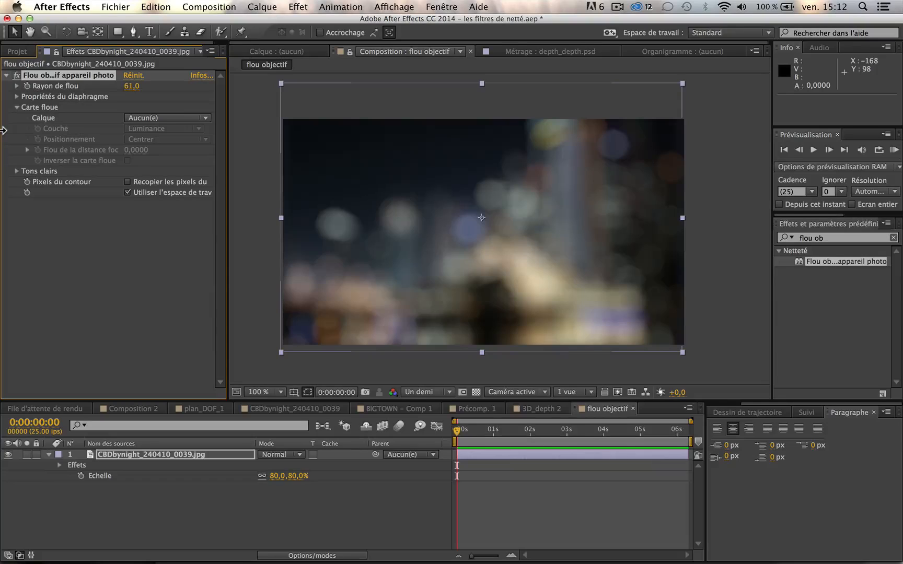
click(16, 108)
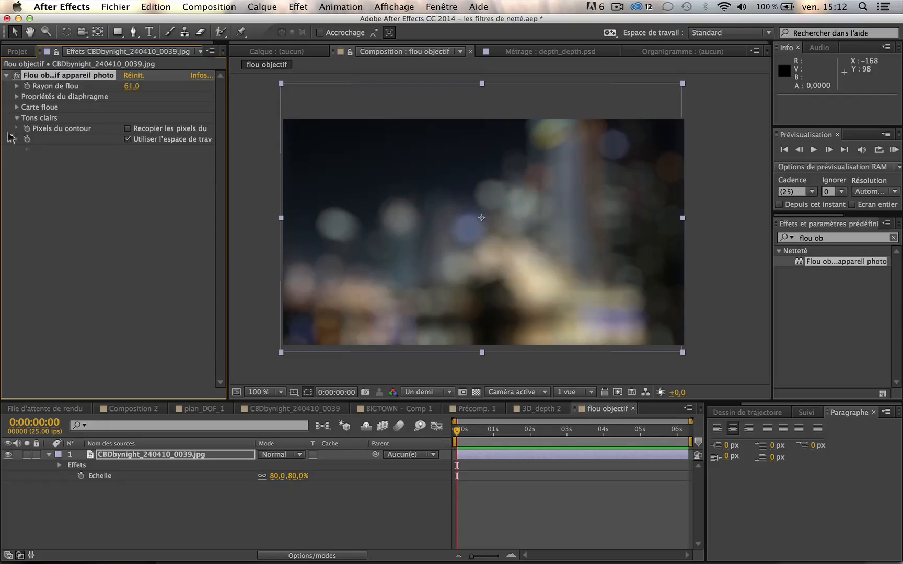
click(16, 118)
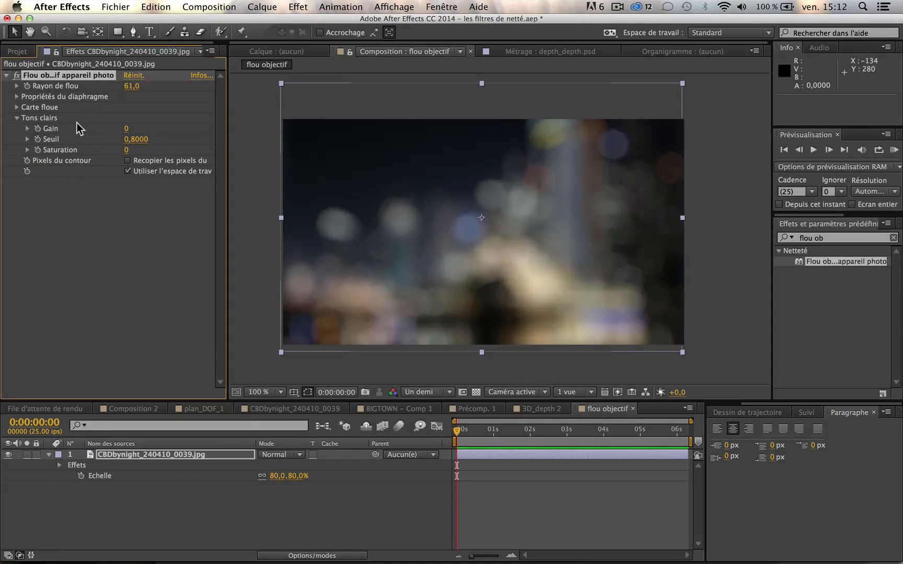
Step: Try a Tons clairs Seuil of 1, raise the Gain to 100 and bring the Seuil to 0,6200
click(133, 139)
text(1)
key(Return)
drag(141, 134, 211, 119)
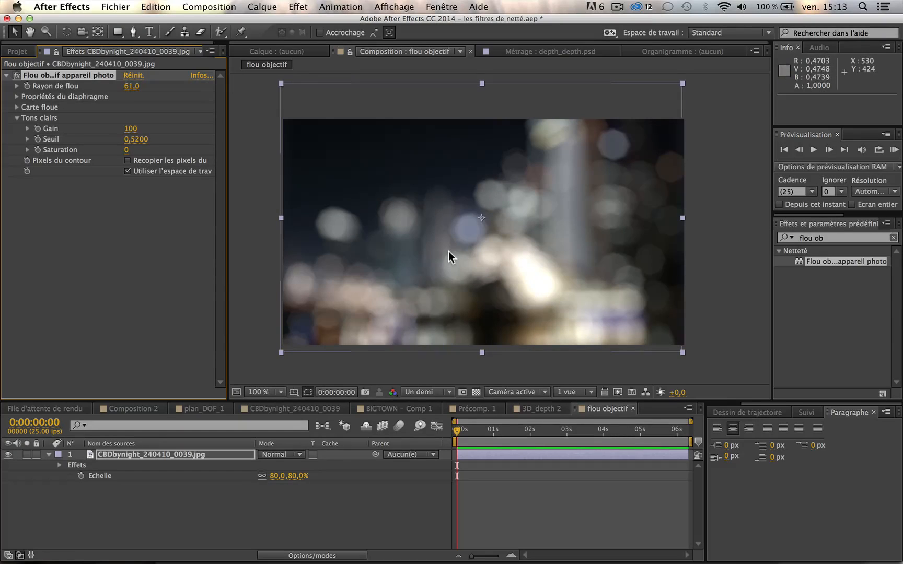
mouse_move(135, 138)
mouse_down()
mouse_move(113, 135)
mouse_move(148, 138)
mouse_up()
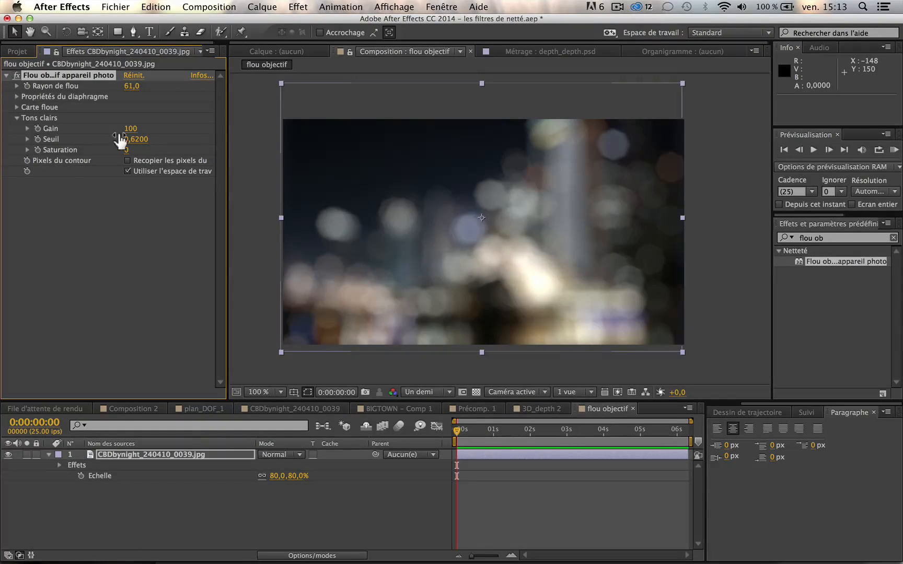
Step: Raise the Tons clairs Saturation to 100 and lower the Seuil to 0,4200
click(125, 154)
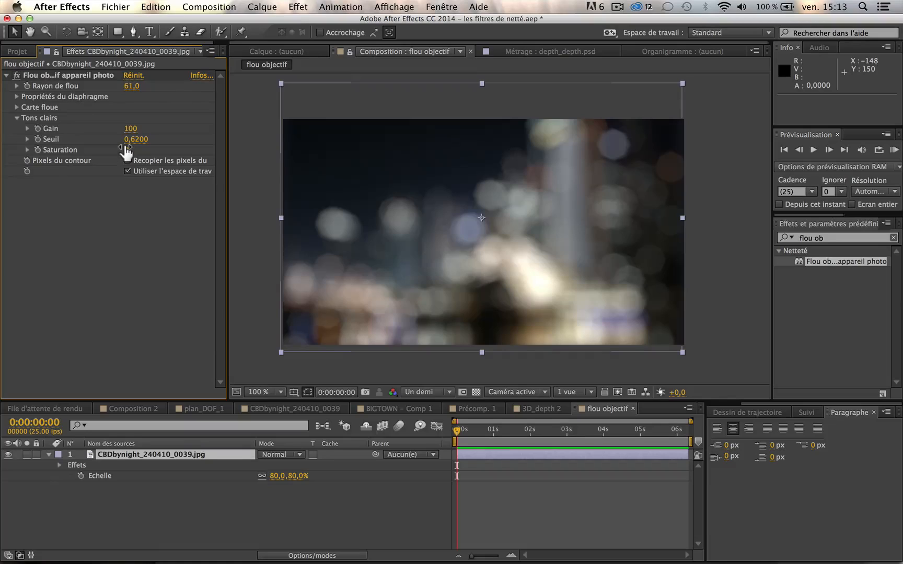
drag(125, 151, 384, 142)
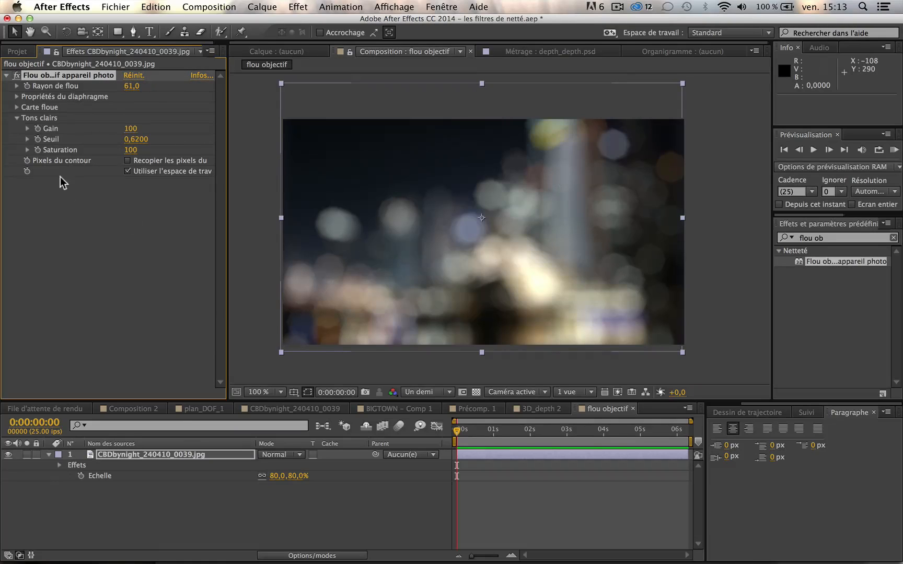
drag(131, 150, 108, 150)
drag(126, 150, 487, 129)
mouse_move(134, 140)
mouse_down()
mouse_move(106, 137)
mouse_move(156, 135)
mouse_move(143, 136)
mouse_up()
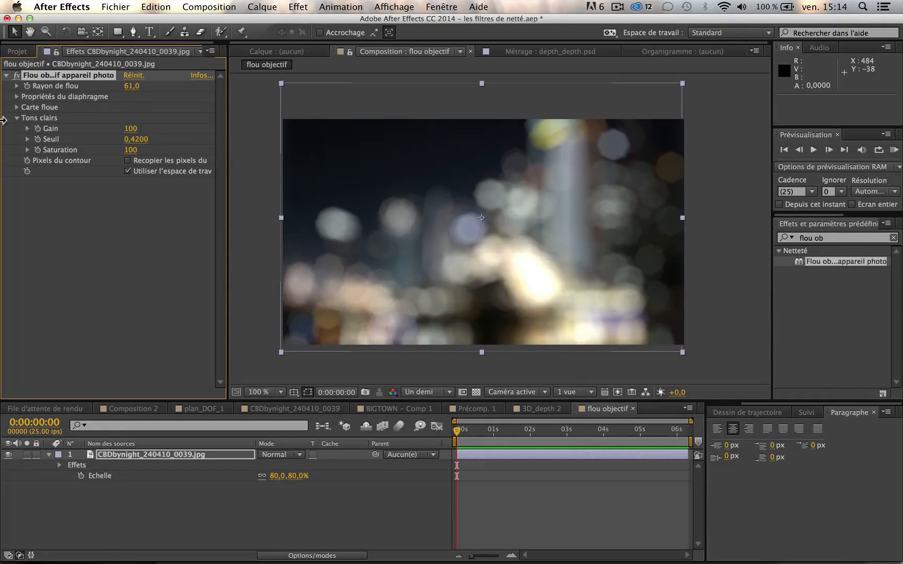
Step: View the project's footage list and return to the photo's effect settings
click(19, 52)
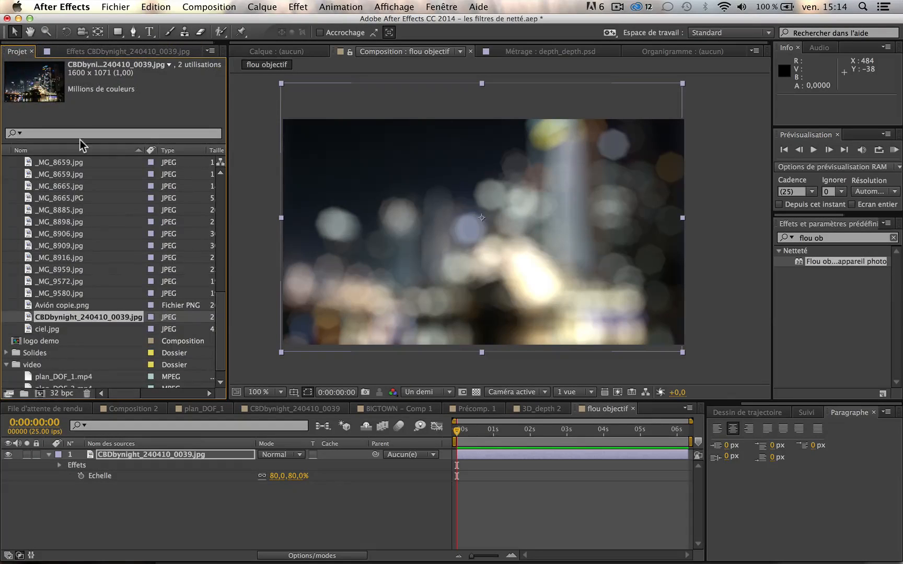
click(82, 52)
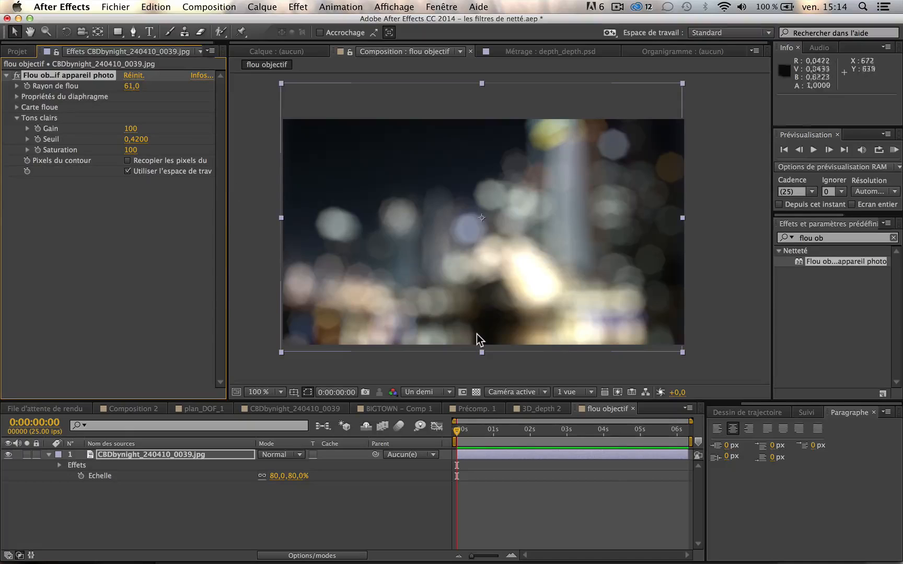
Step: Try a Tons clairs Seuil of 0,7100 and reduce it to 0,5100
click(132, 134)
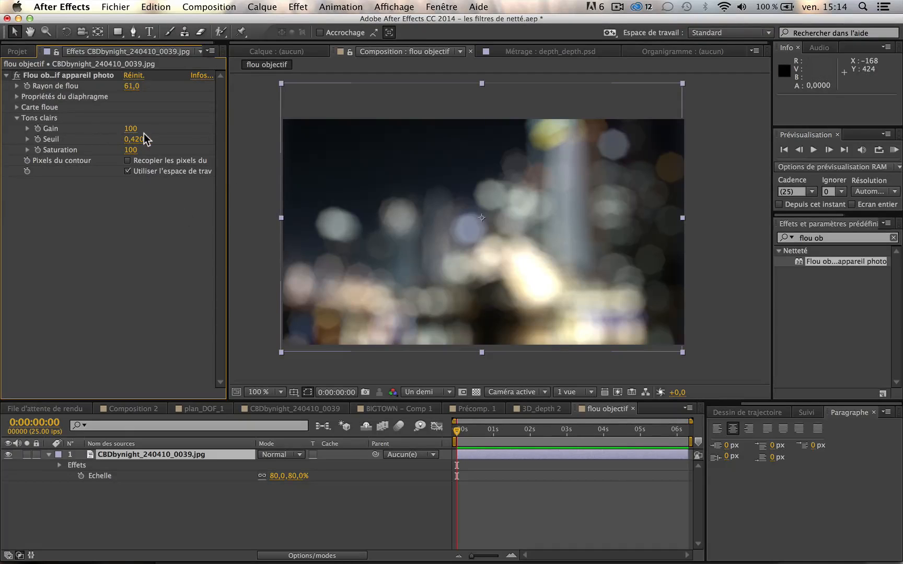
click(132, 139)
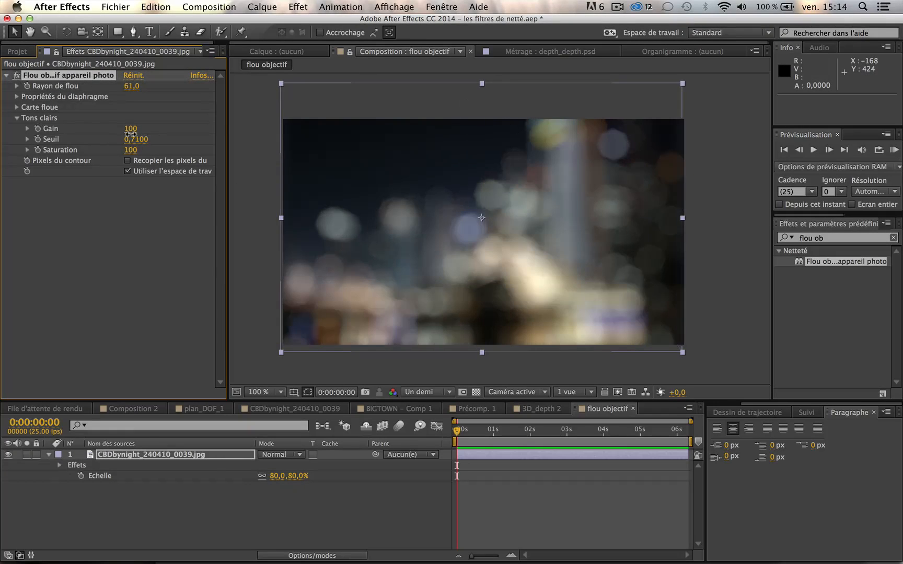
drag(131, 135, 142, 137)
click(40, 86)
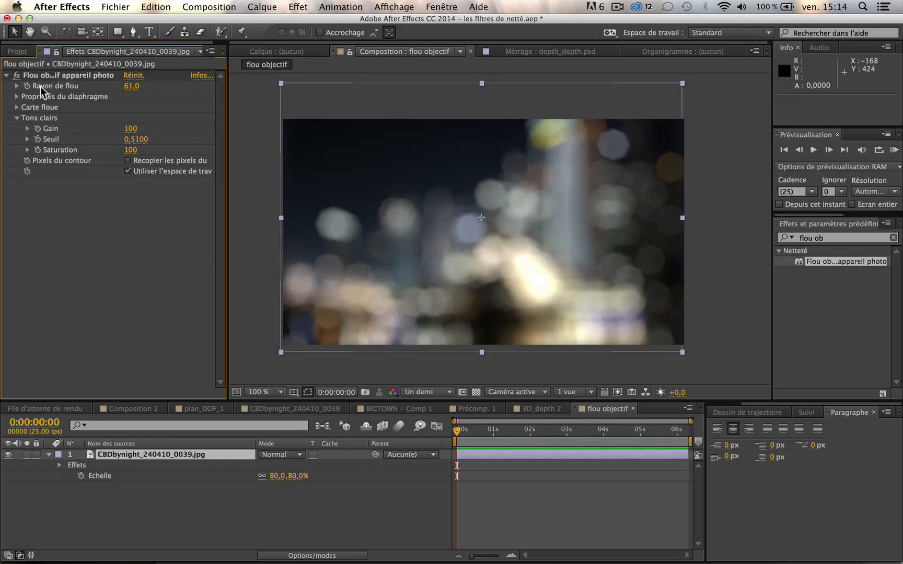
Step: Collapse the Tons clairs settings and expand the Carte floue settings of the photo's blur effect
click(18, 118)
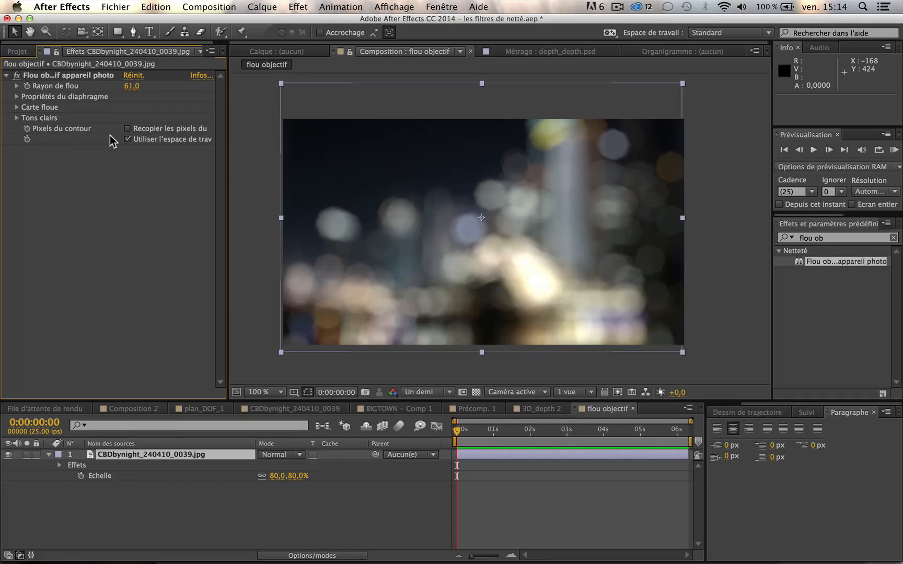
click(19, 107)
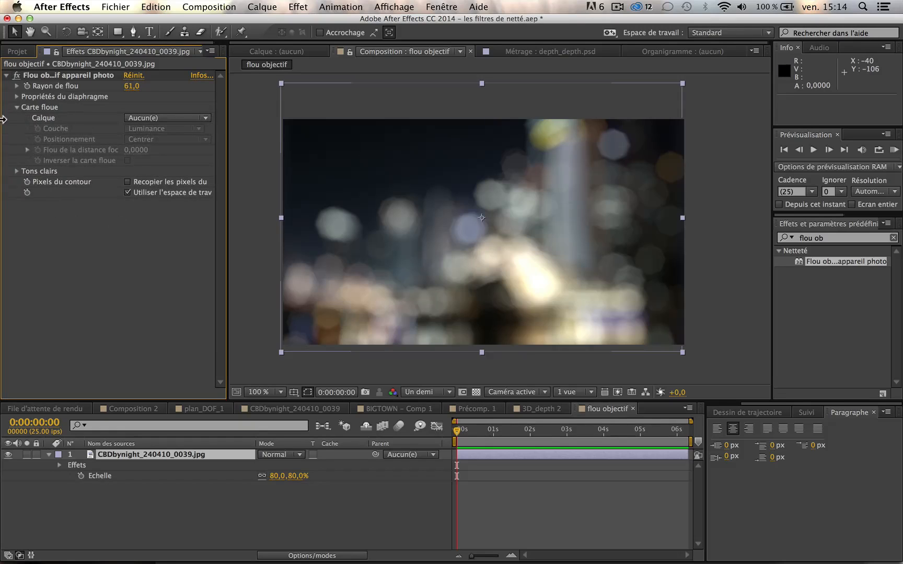
Step: Create a new composition from 3D_depth.tif in the project's Flo objectif appareil photo folder
click(8, 52)
scroll(71, 211, up, 10)
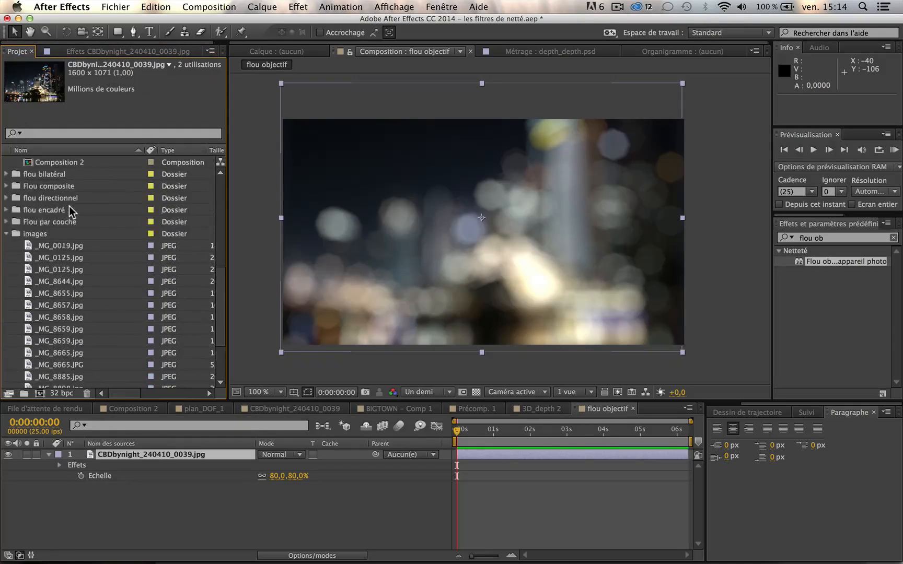
click(44, 197)
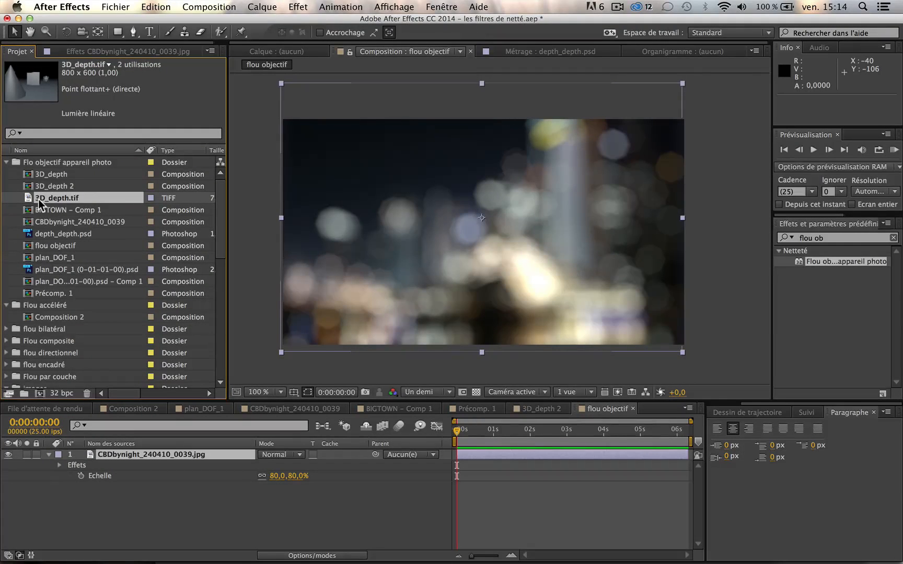
click(42, 236)
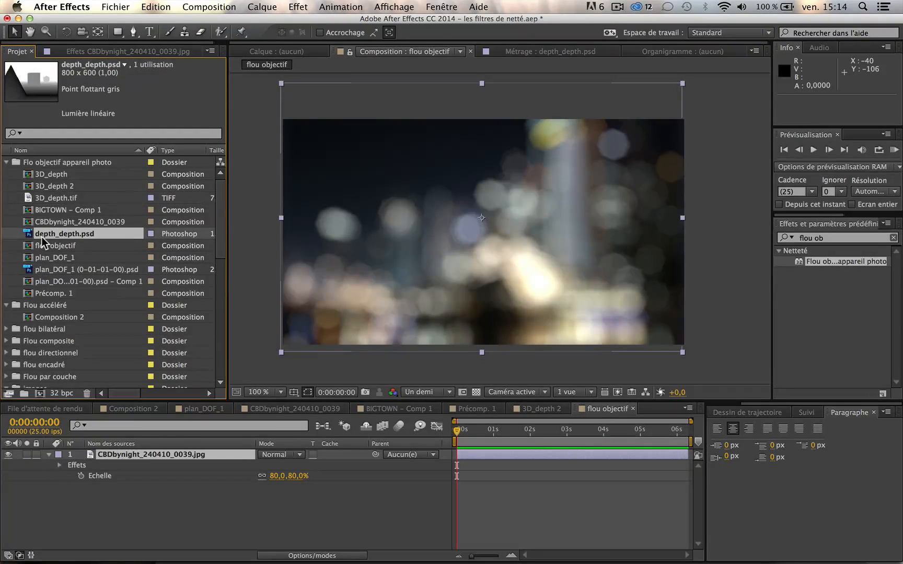
click(33, 199)
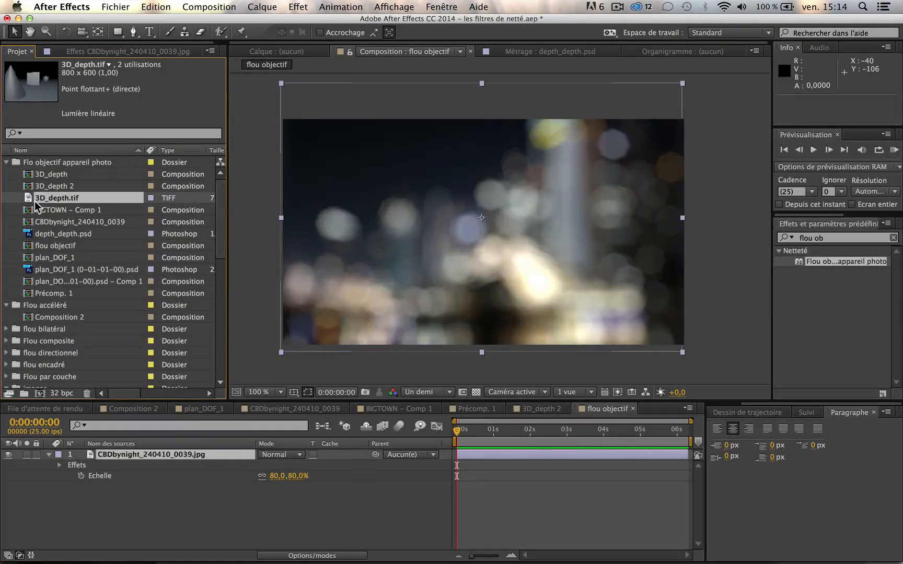
drag(90, 202, 25, 396)
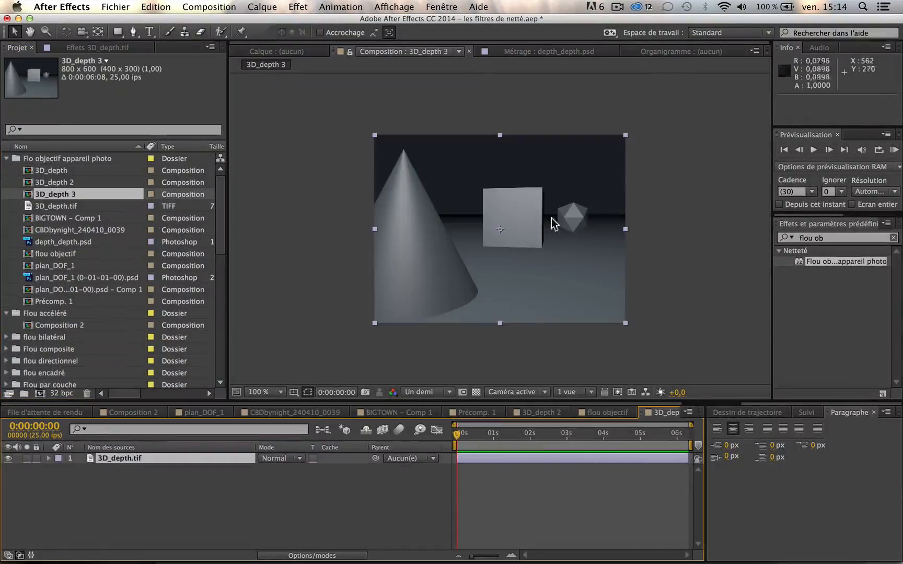
click(313, 219)
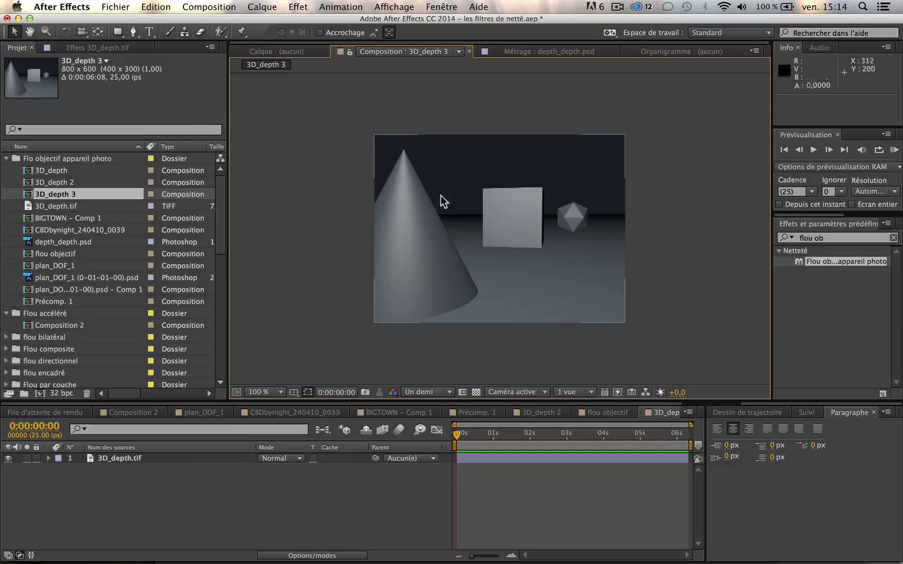
Step: Add depth_depth.psd beneath the 3D_depth.tif layer, view it in solo, and hide it
click(58, 242)
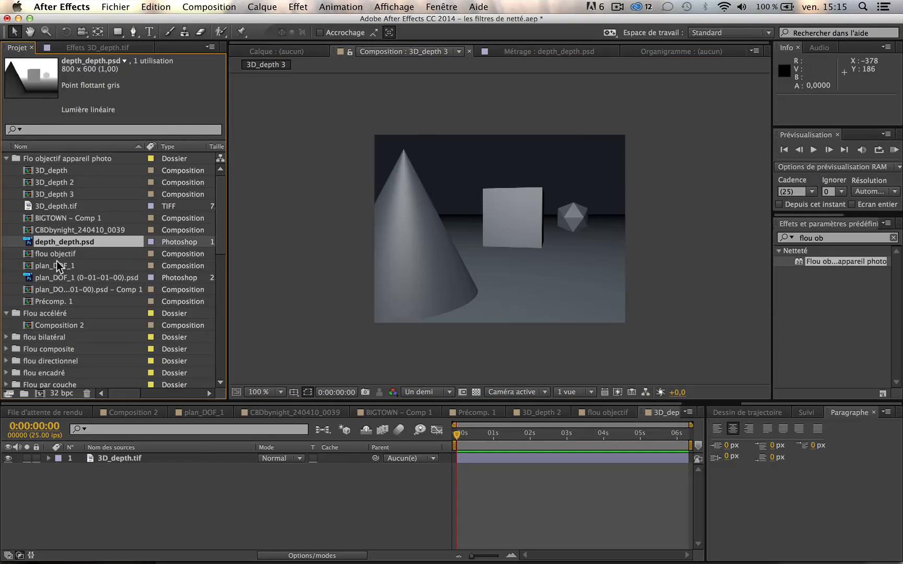
drag(56, 243, 93, 468)
click(27, 468)
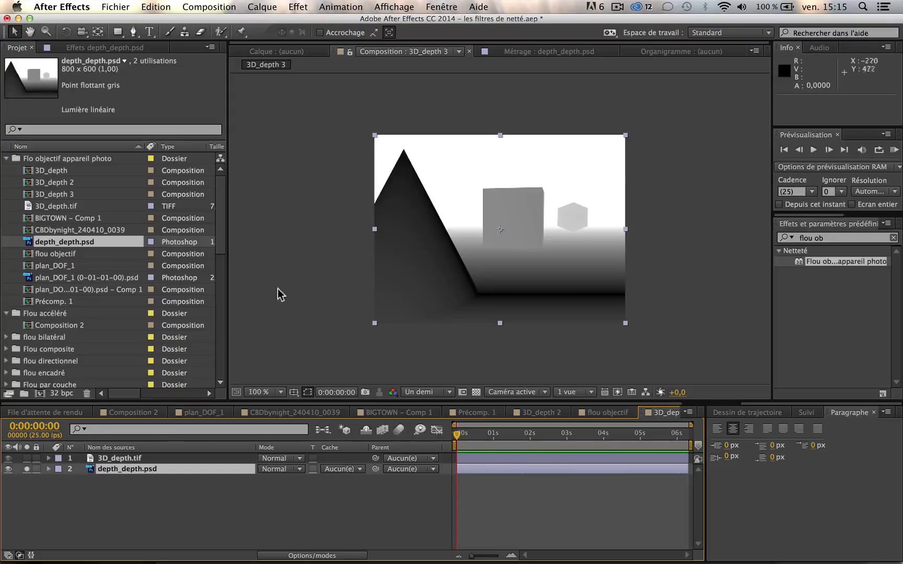
click(27, 469)
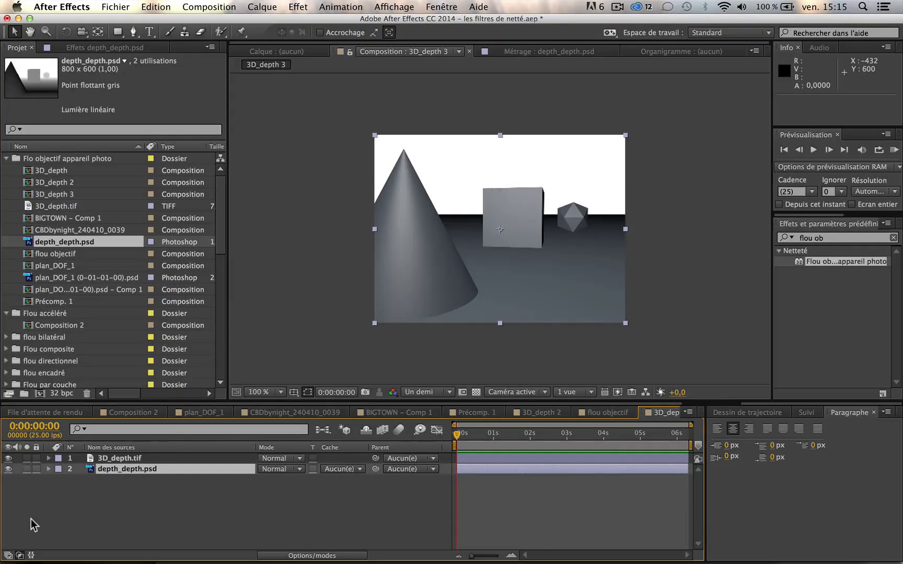
click(9, 478)
click(8, 470)
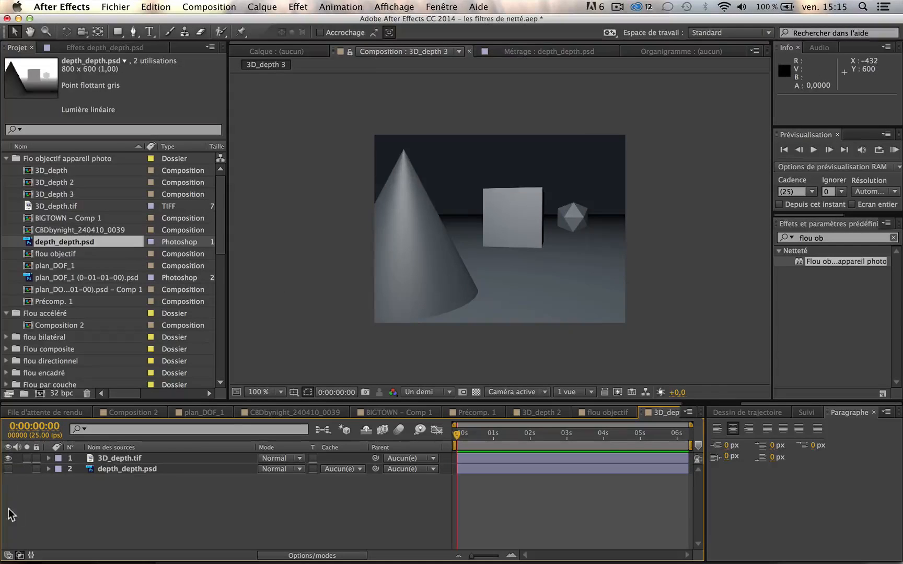
Step: Apply Flou objectif appareil photo to the 3D_depth.tif layer, with depth_depth.psd as the Carte floue layer and a Rayon de flou of 17
click(108, 460)
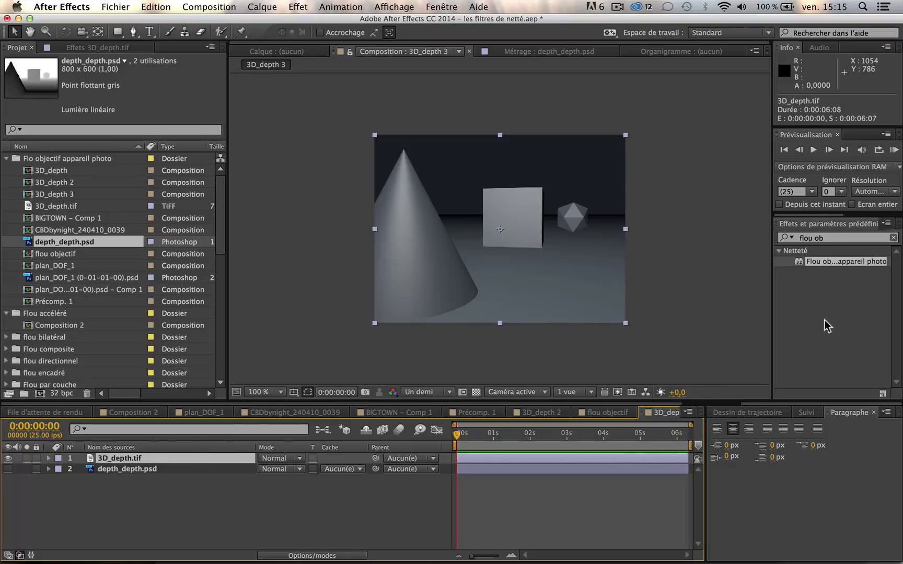
drag(834, 262, 150, 455)
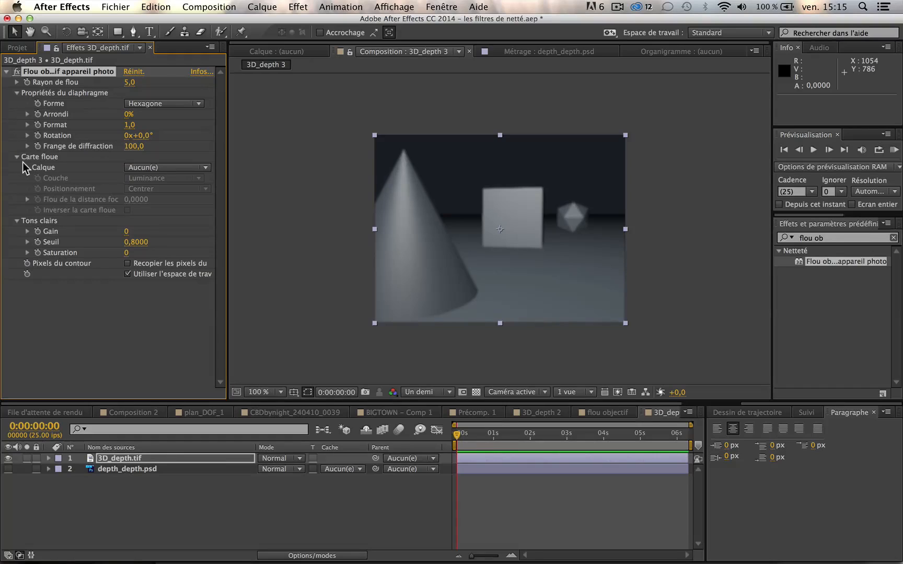
click(128, 167)
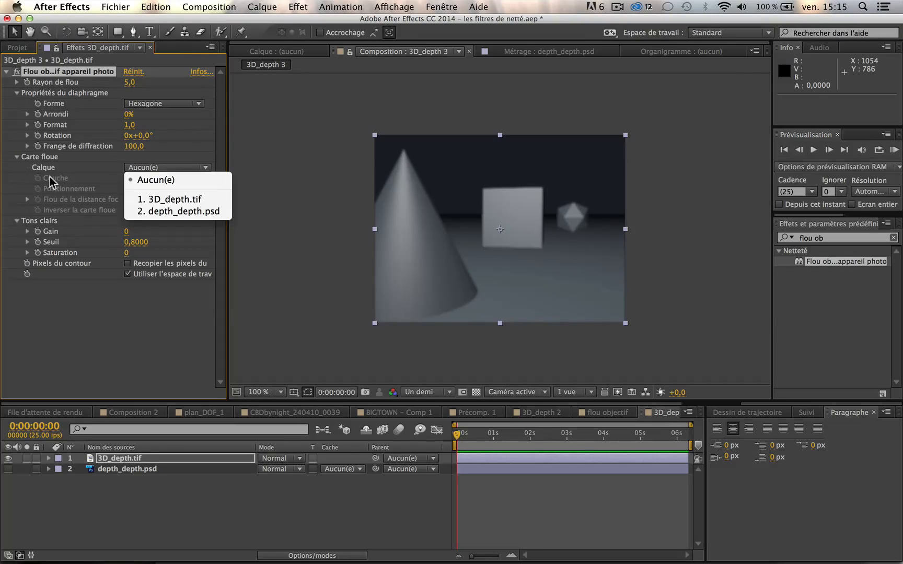
click(157, 211)
key(period)
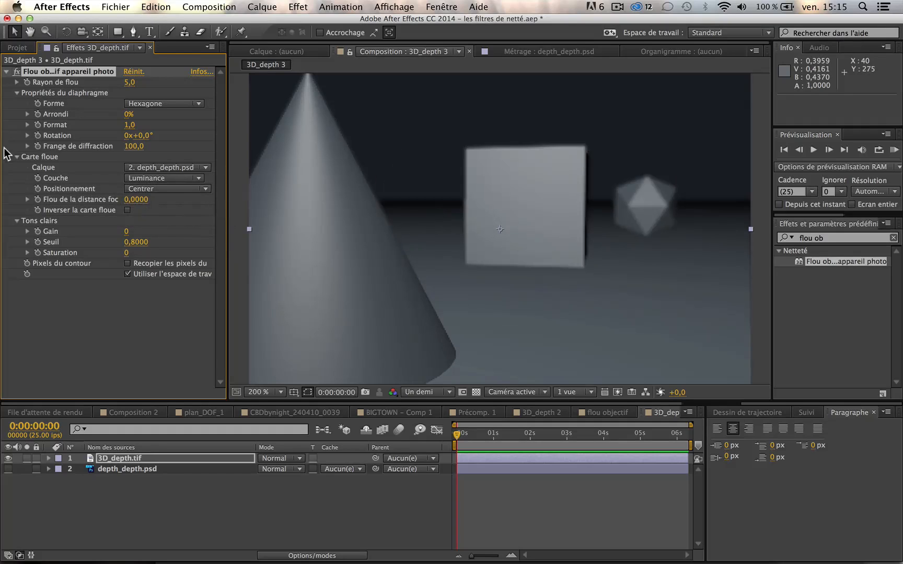
drag(125, 79, 135, 79)
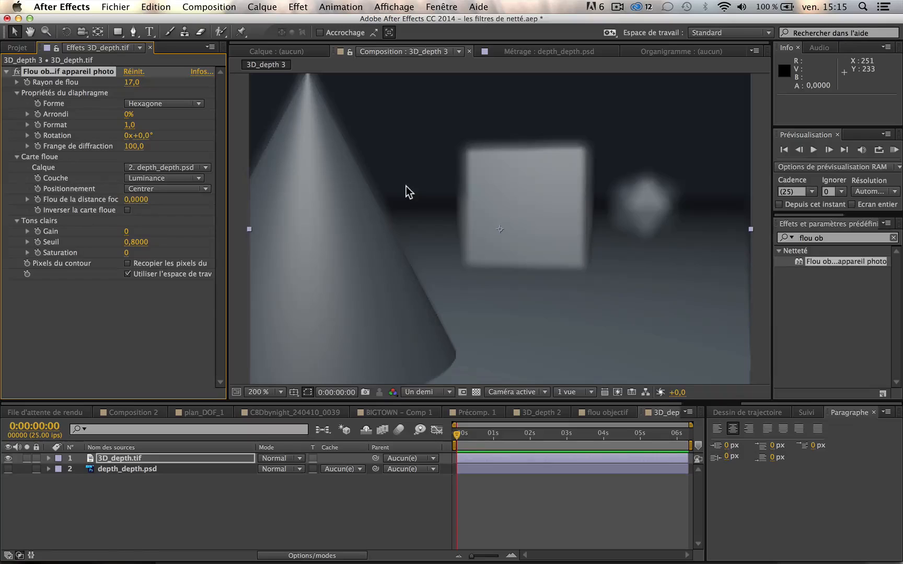
Step: Examine the Carte floue Couche and Positionnement options, keeping Luminance and Centrer
click(169, 178)
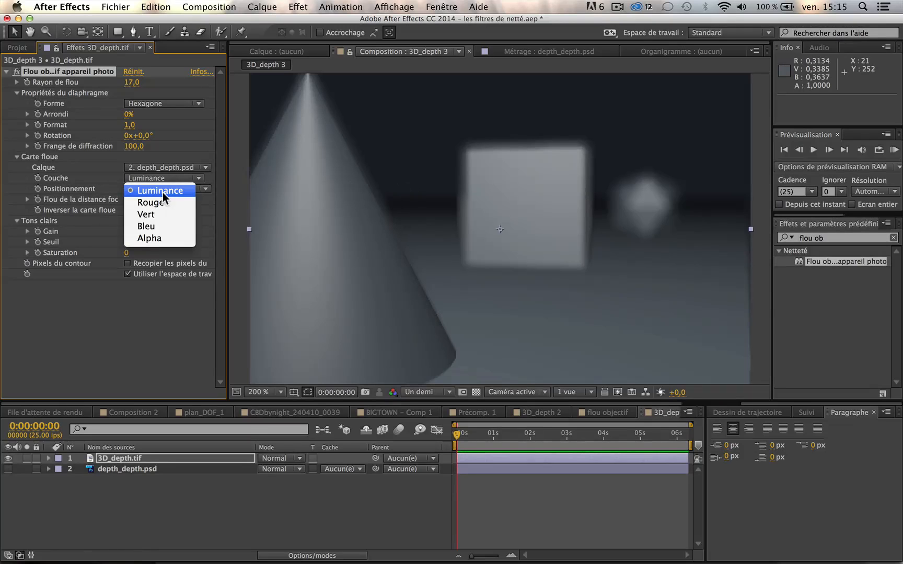
click(162, 191)
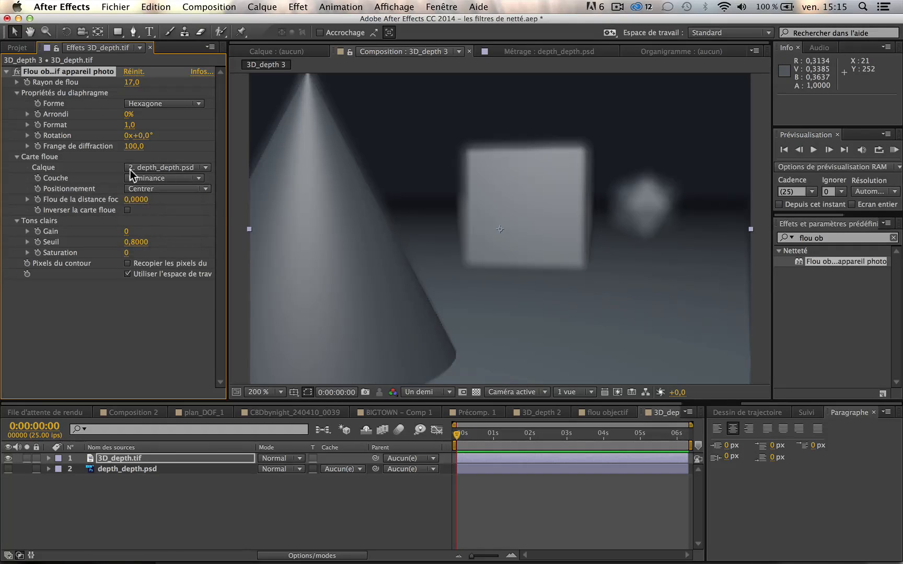
click(134, 179)
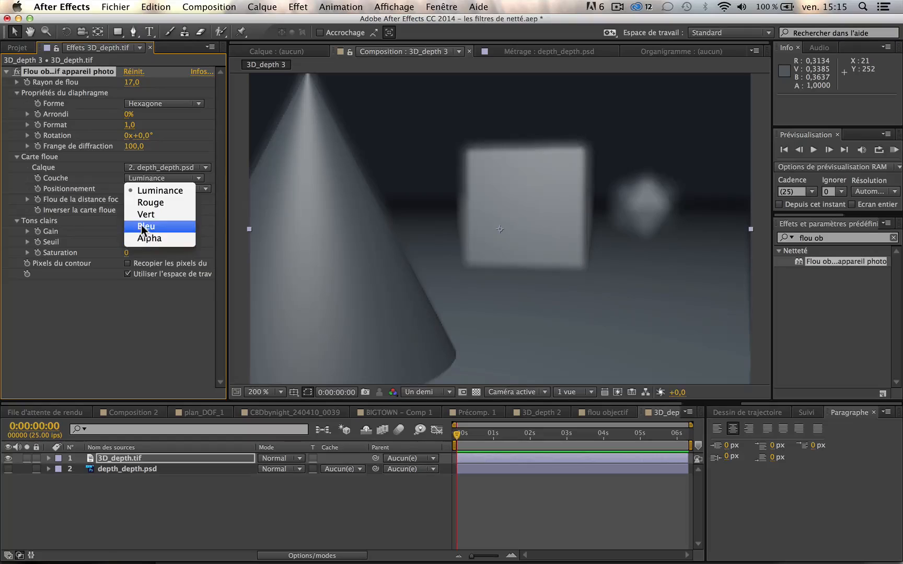
click(113, 182)
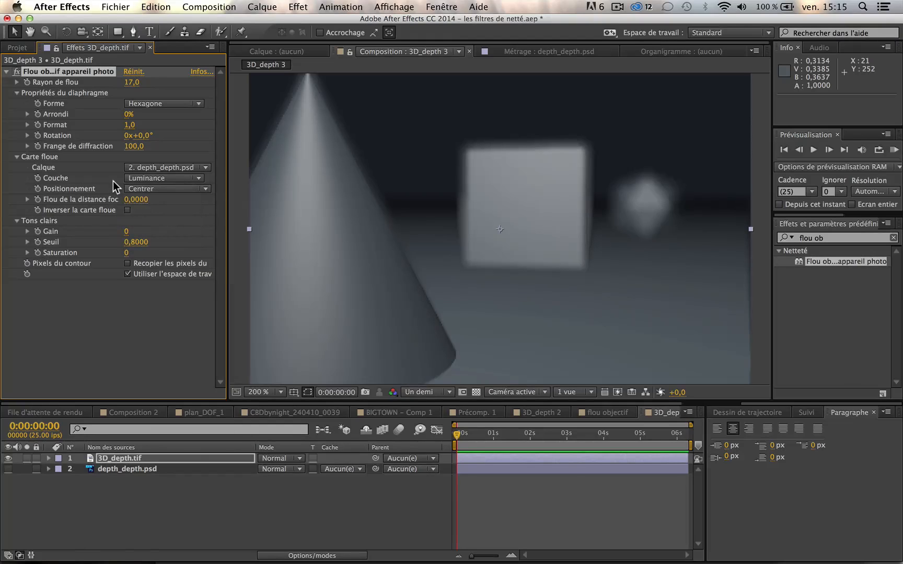
click(144, 191)
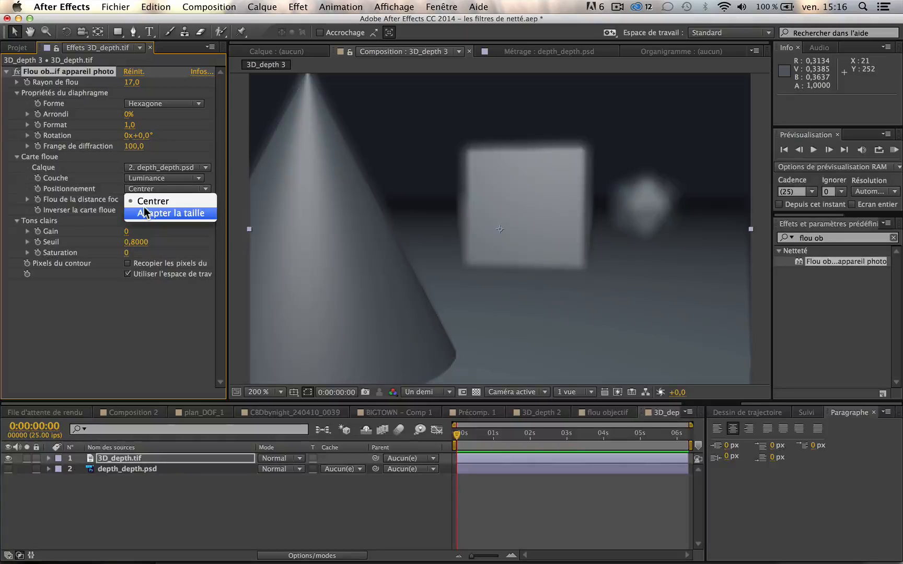
click(147, 200)
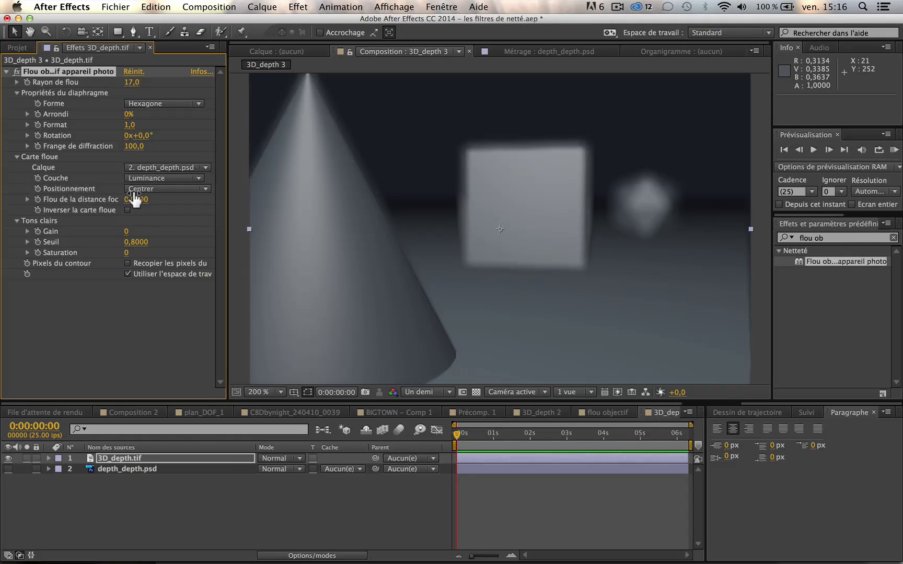
Step: Set the Flou de la distance focale to 0,8300 and the composition's display resolution to Intégrale
drag(135, 199, 186, 208)
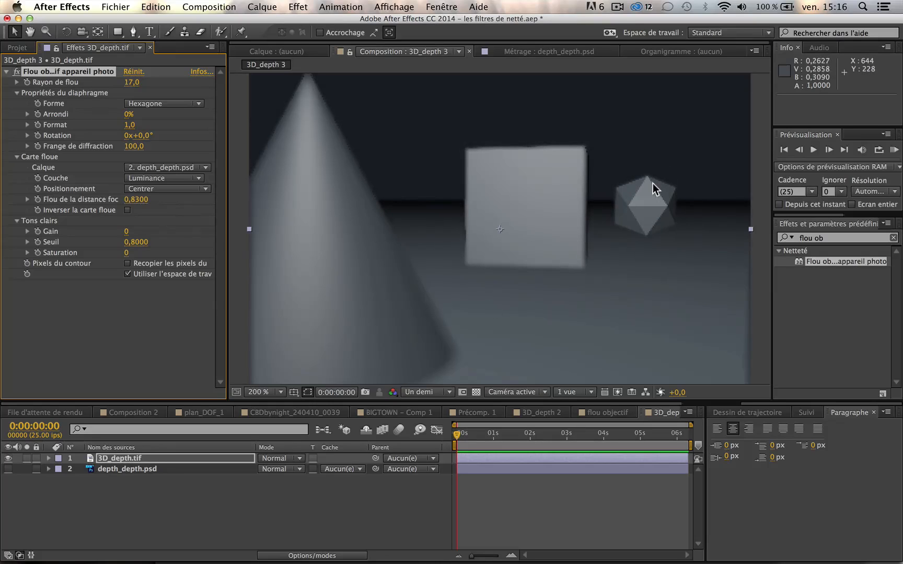
key(period)
key(space)
drag(762, 218, 519, 219)
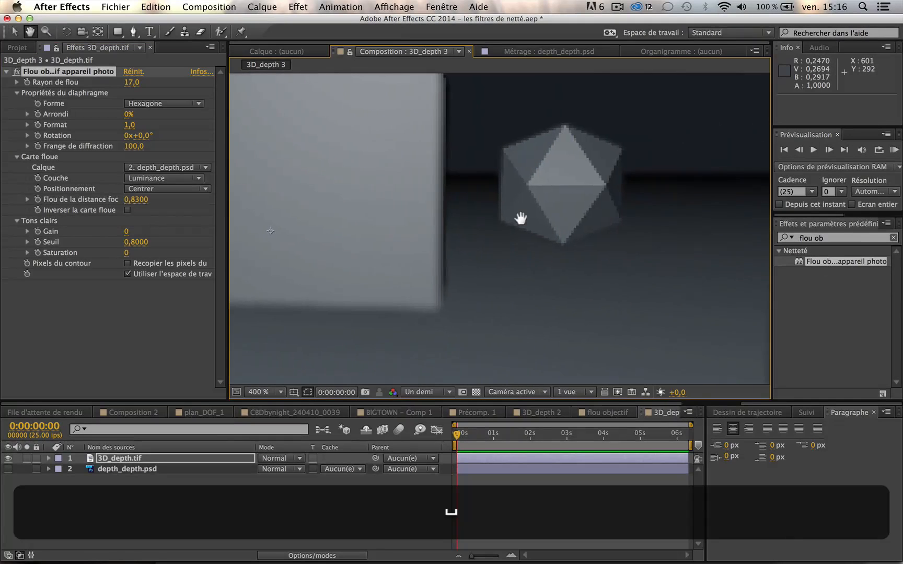
click(409, 391)
click(406, 384)
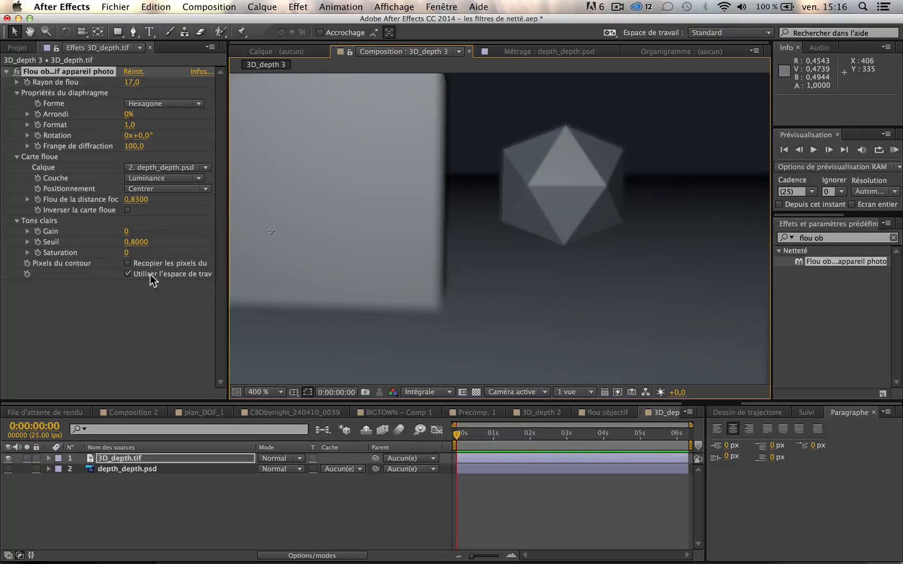
Step: Set the Flou de la distance focale to 0,7780 and view the whole composition
drag(134, 199, 167, 194)
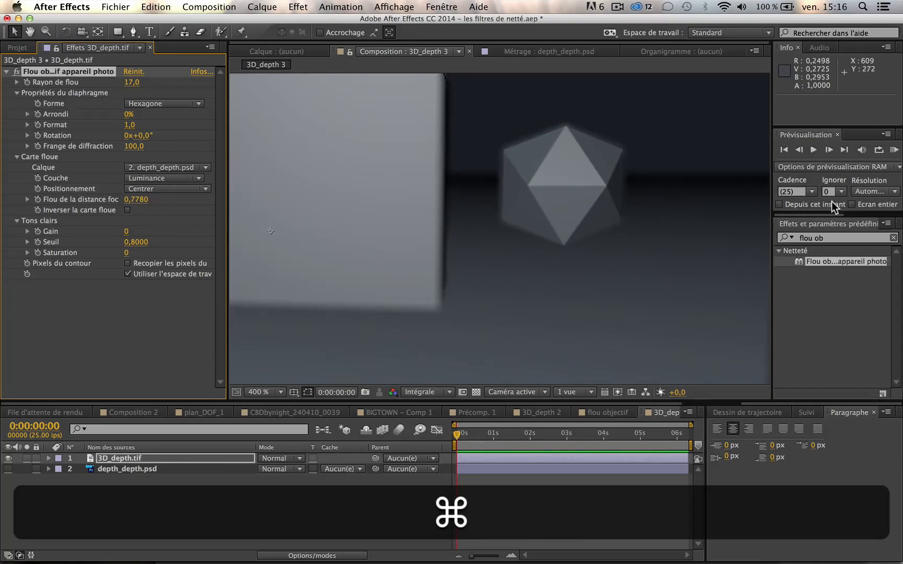
scroll(482, 219, down, 1)
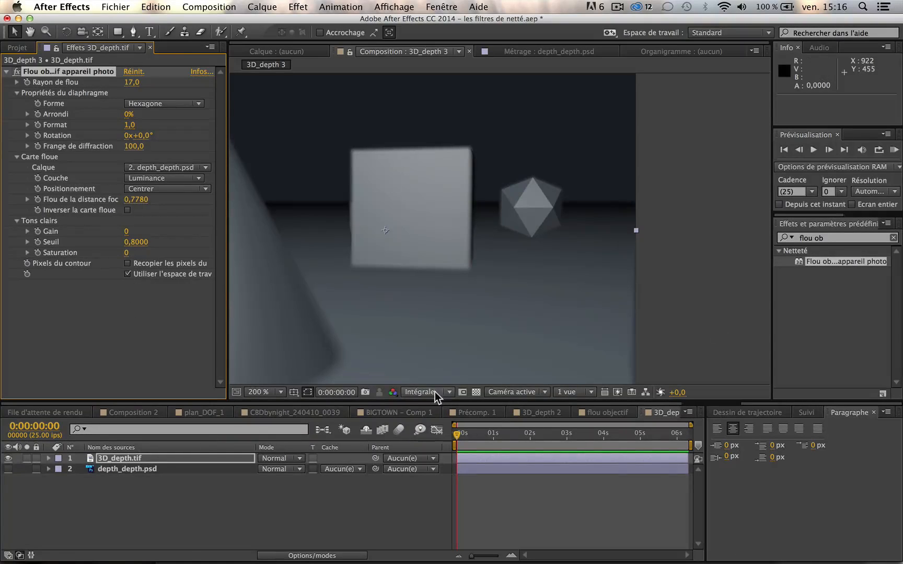
scroll(478, 265, down, 1)
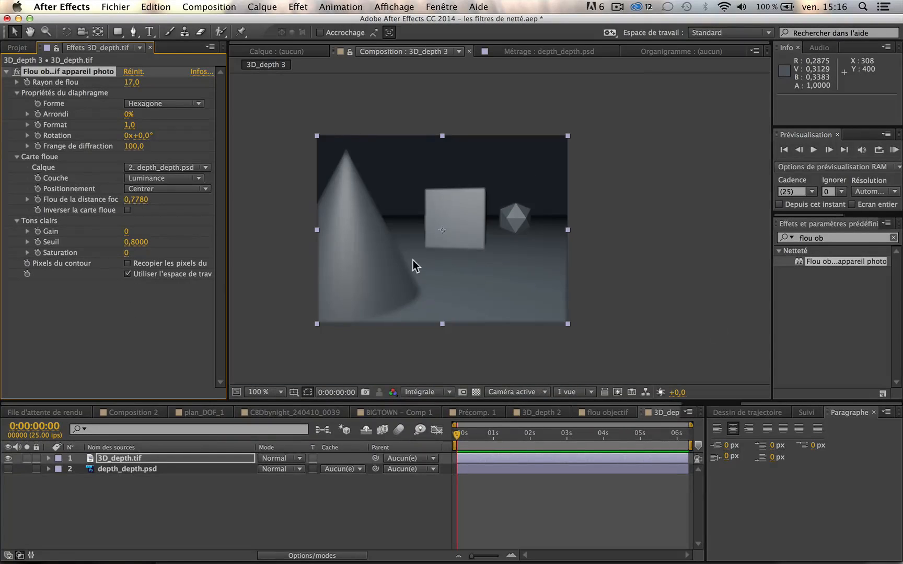